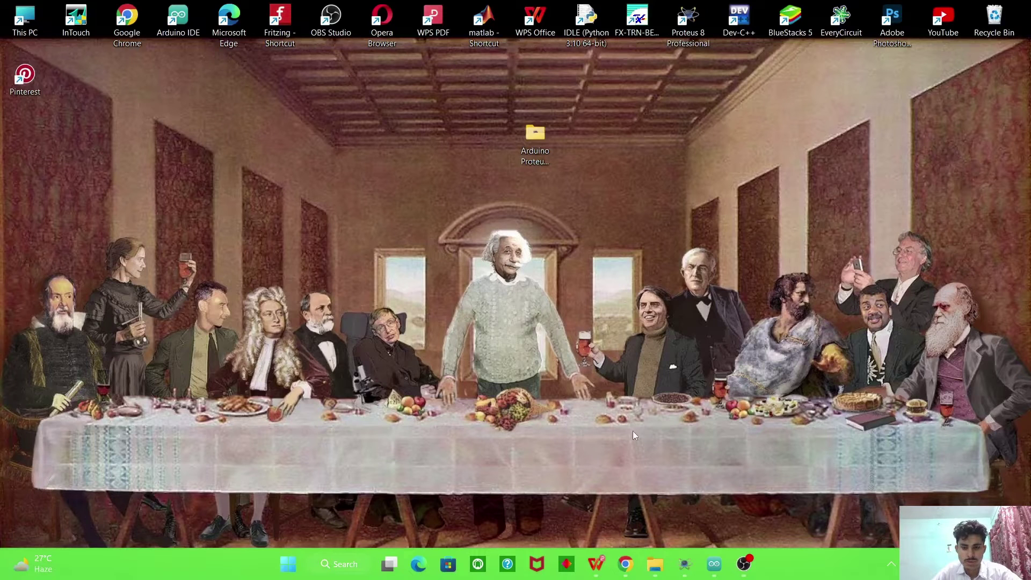
- Open the recent Test project and add ARDUINO UNO to the picked devices
click(684, 564)
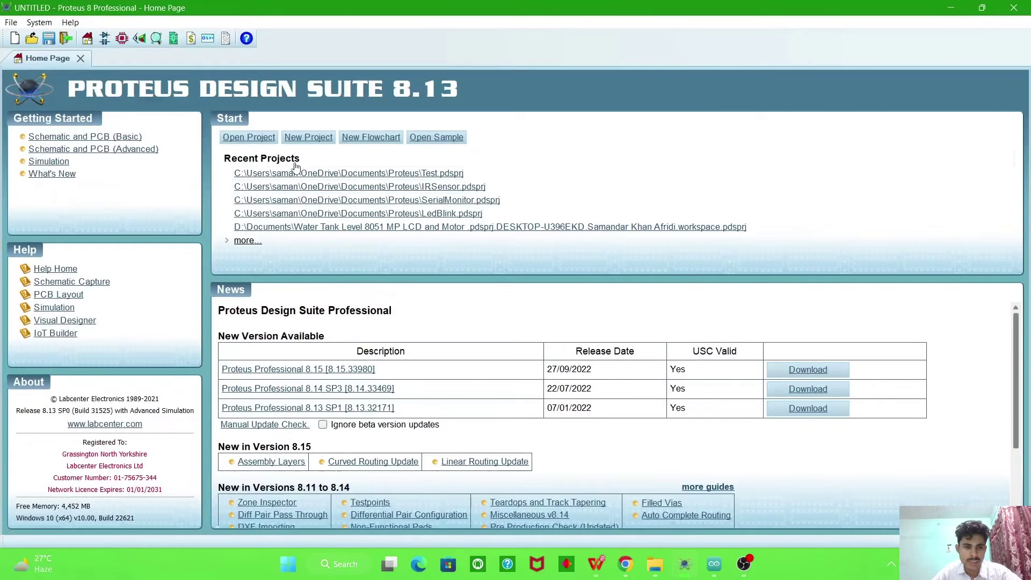
click(321, 173)
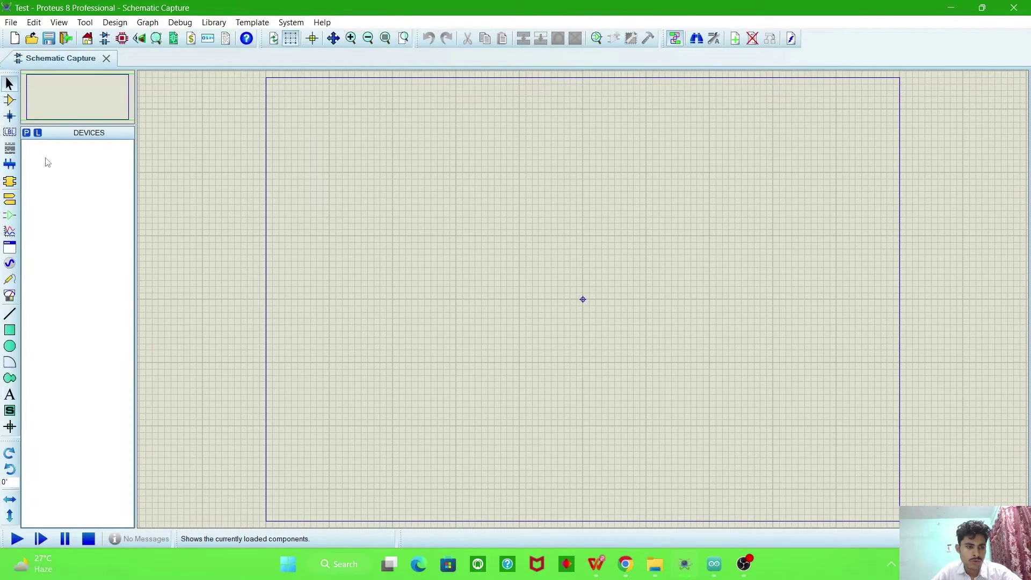
click(26, 132)
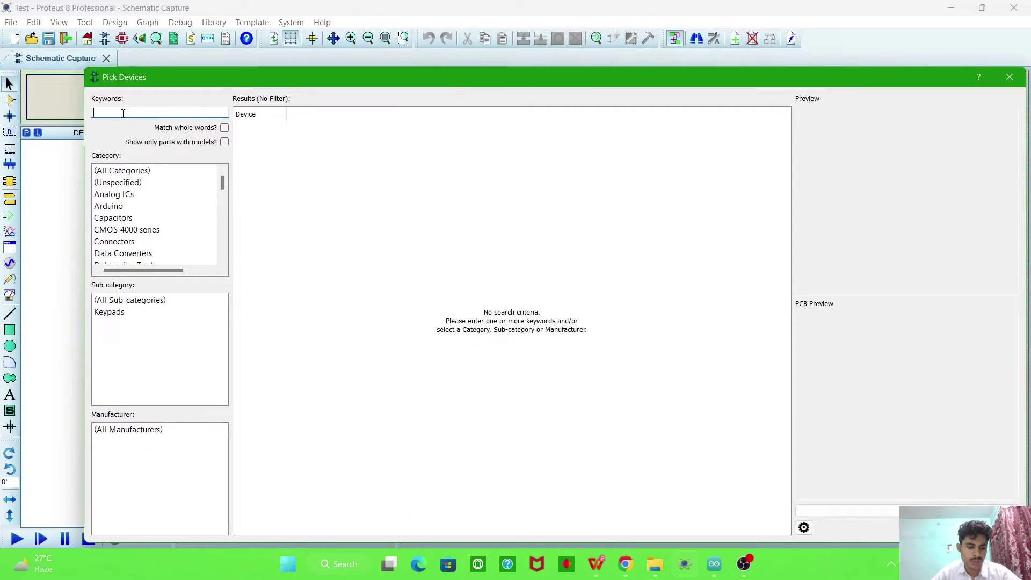
text(arduino uno)
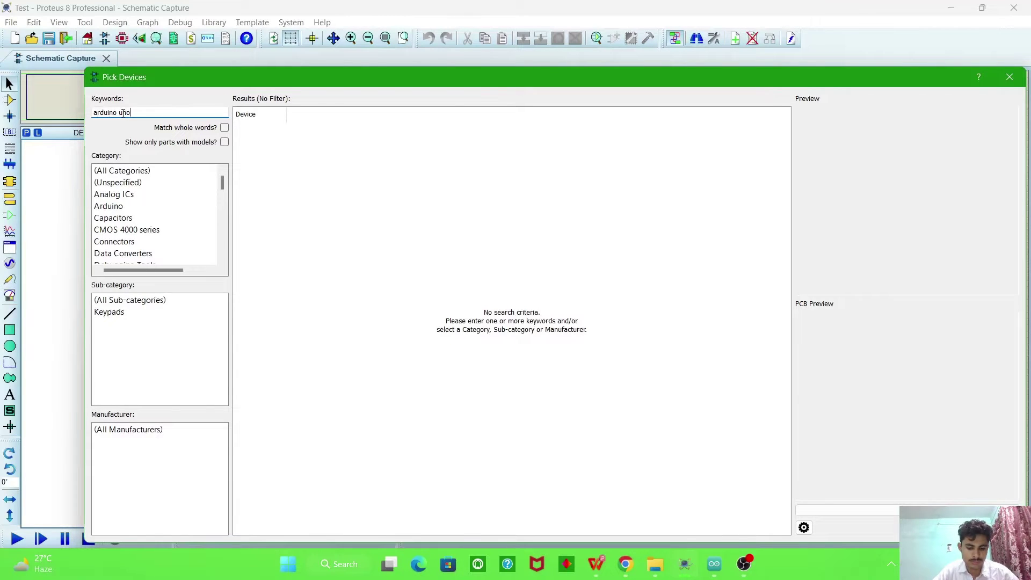
click(273, 130)
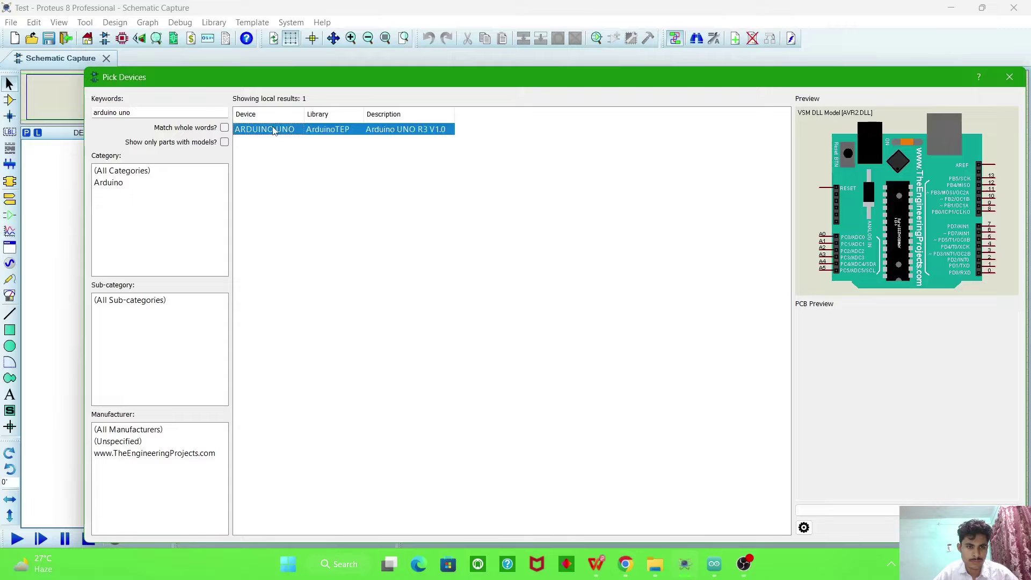
double_click(273, 130)
- Search 'keypad' and add the KEYPAD-SMALLCALC calculator keypad
click(94, 113)
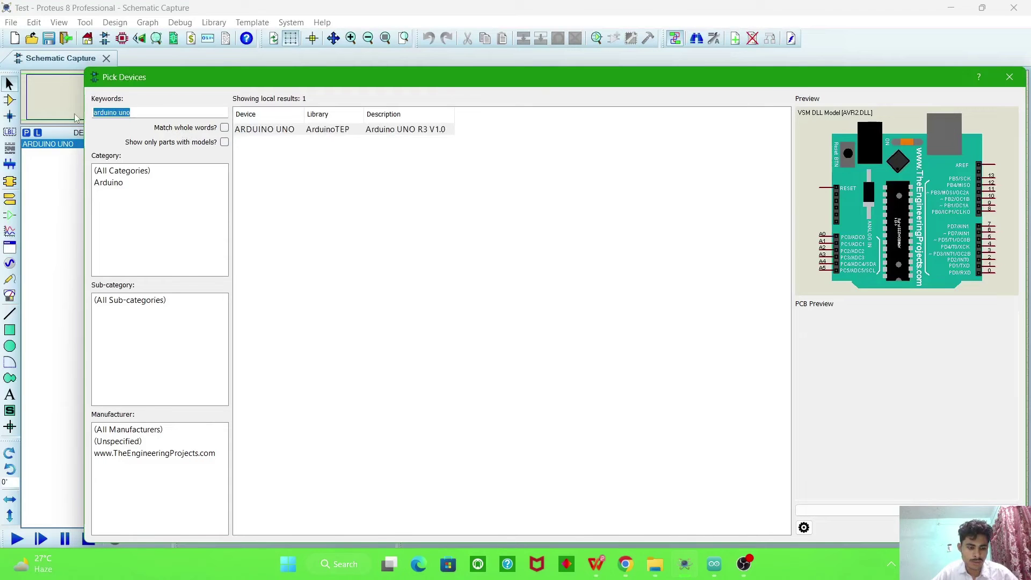
text(key)
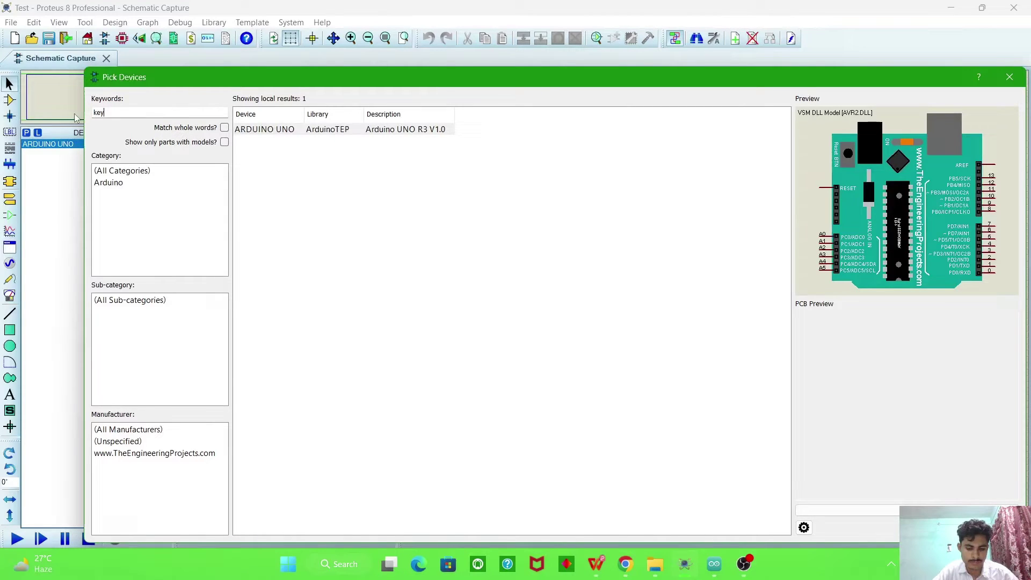
text(pad)
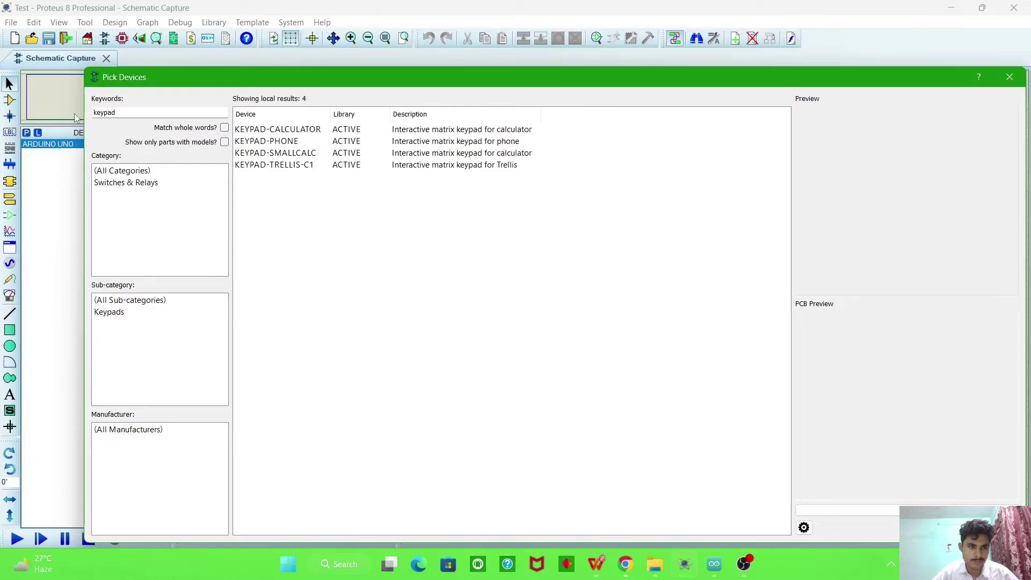
click(260, 143)
click(270, 155)
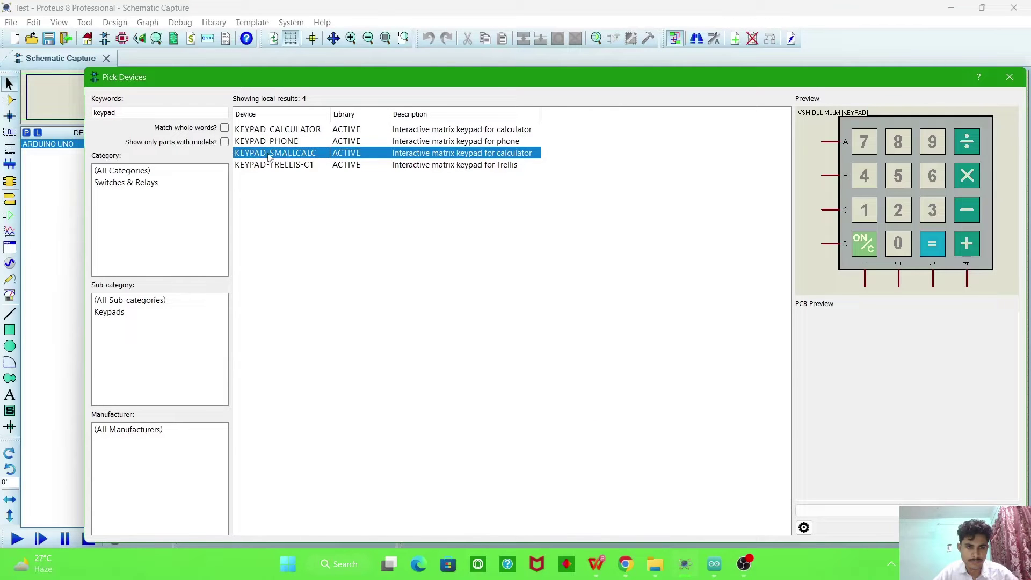
double_click(270, 156)
- Search '16x2 lc', add the LM016L LCD, and close Pick Devices
drag(116, 112, 92, 112)
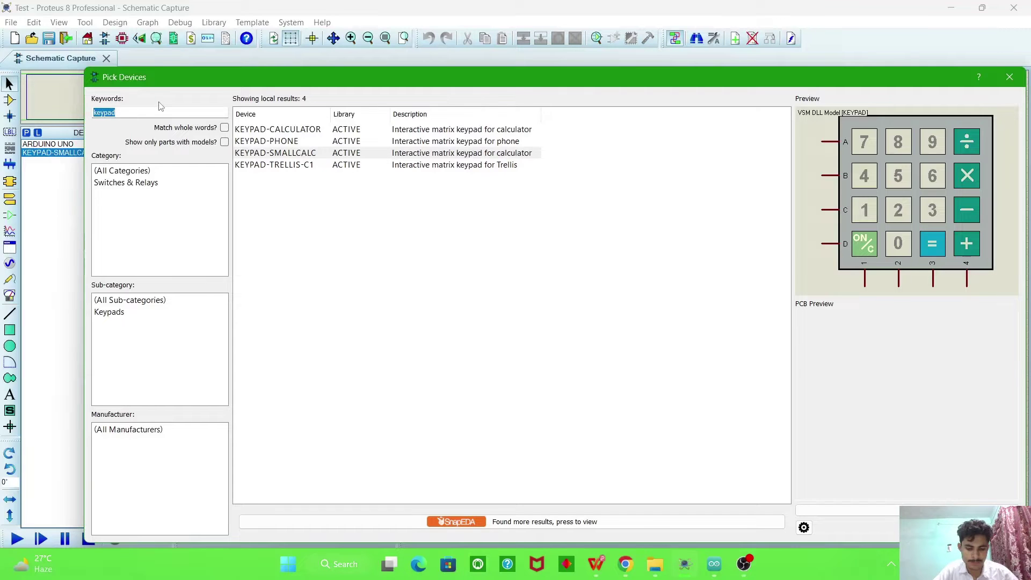
text(1)
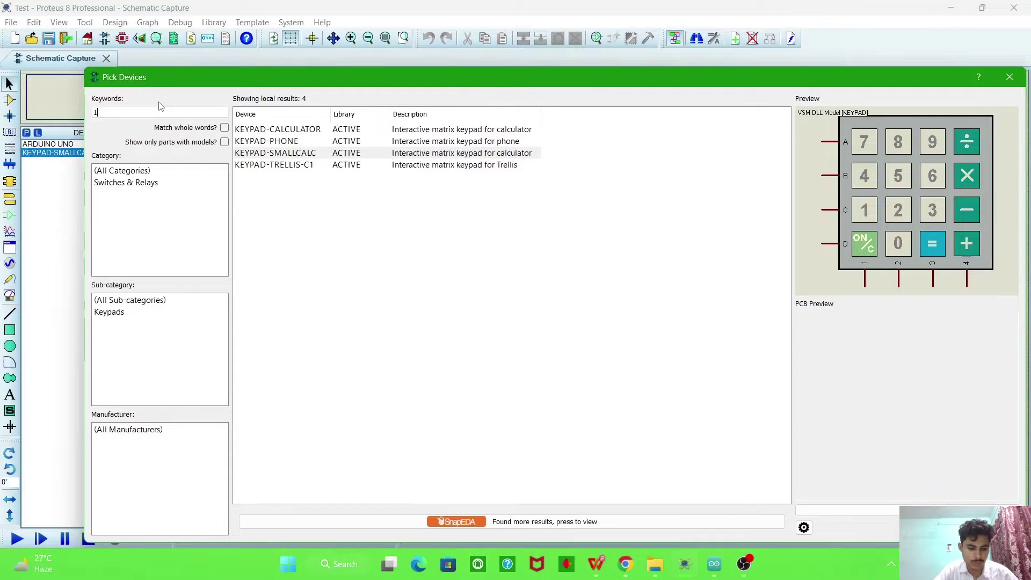
text(6x2)
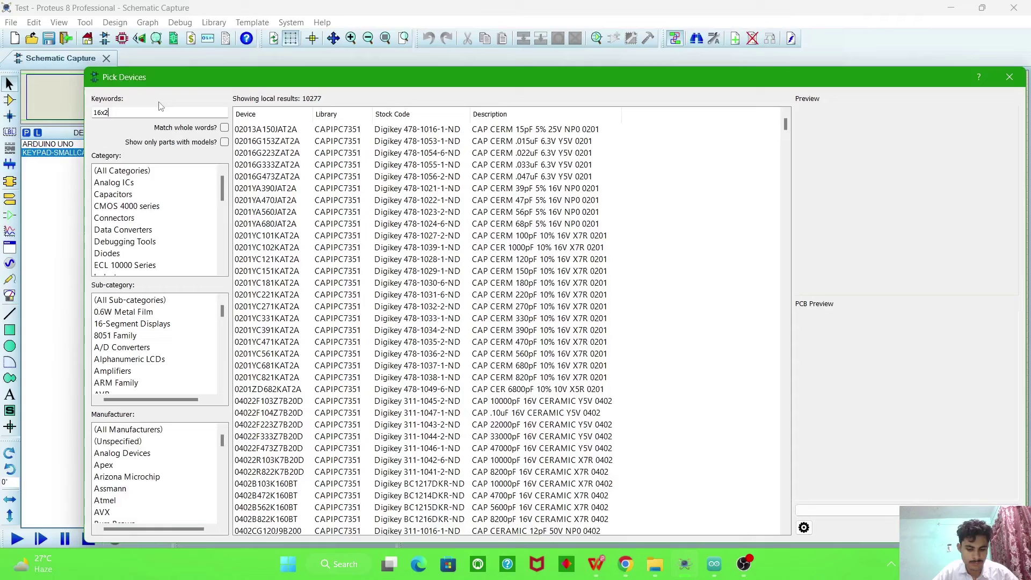
text( lcd)
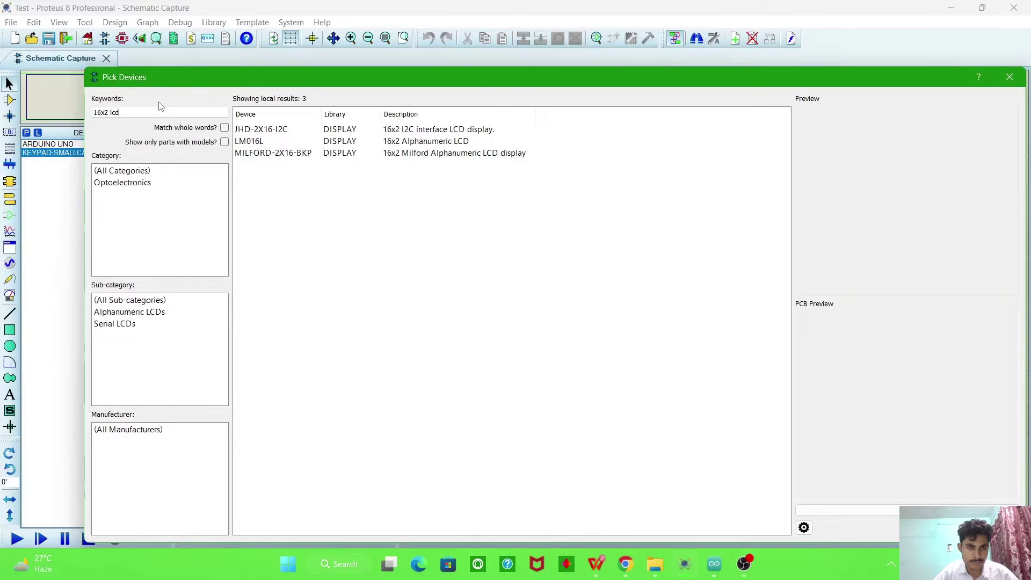
click(287, 144)
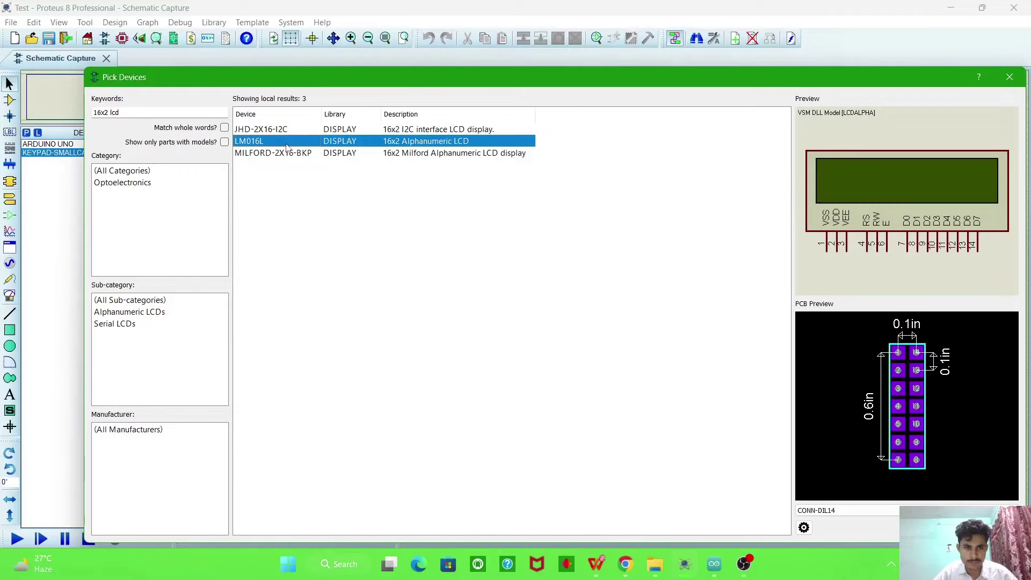
double_click(287, 144)
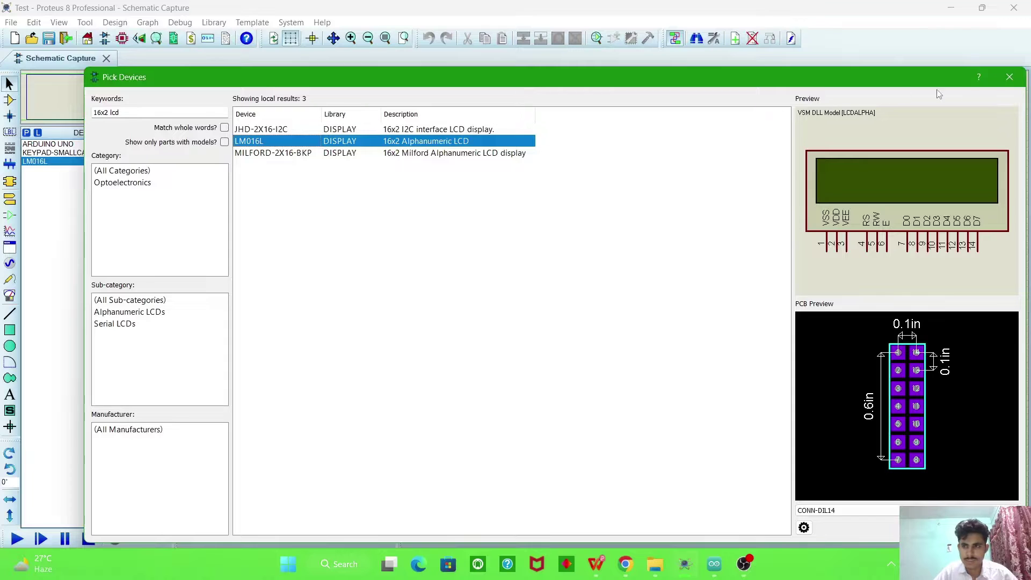
click(1010, 77)
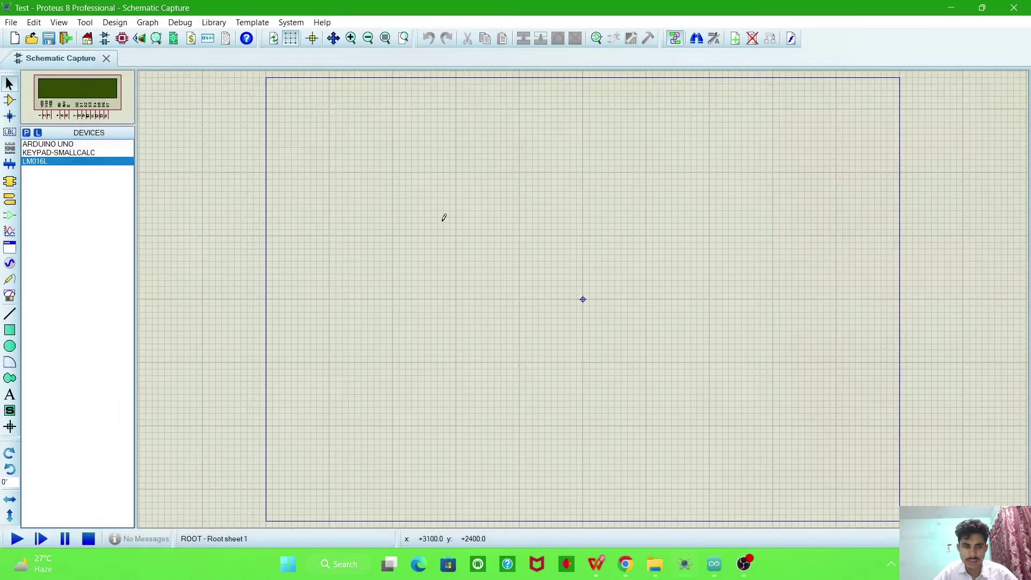
- Place ARD1 left of centre, the KEYPAD-SMALLCALC at lower right, and LCD1 at the top
click(48, 144)
click(374, 347)
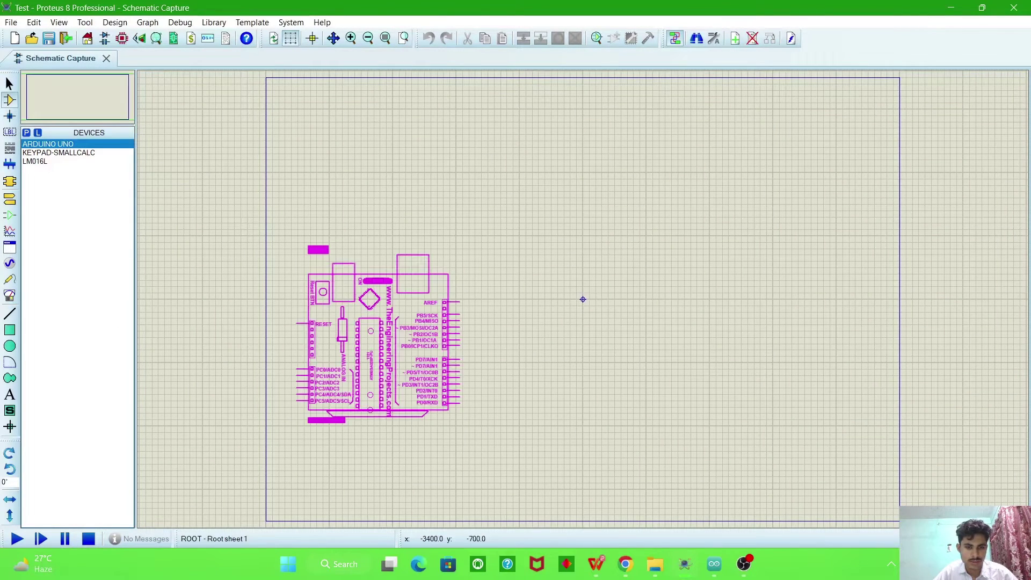
click(376, 378)
click(65, 153)
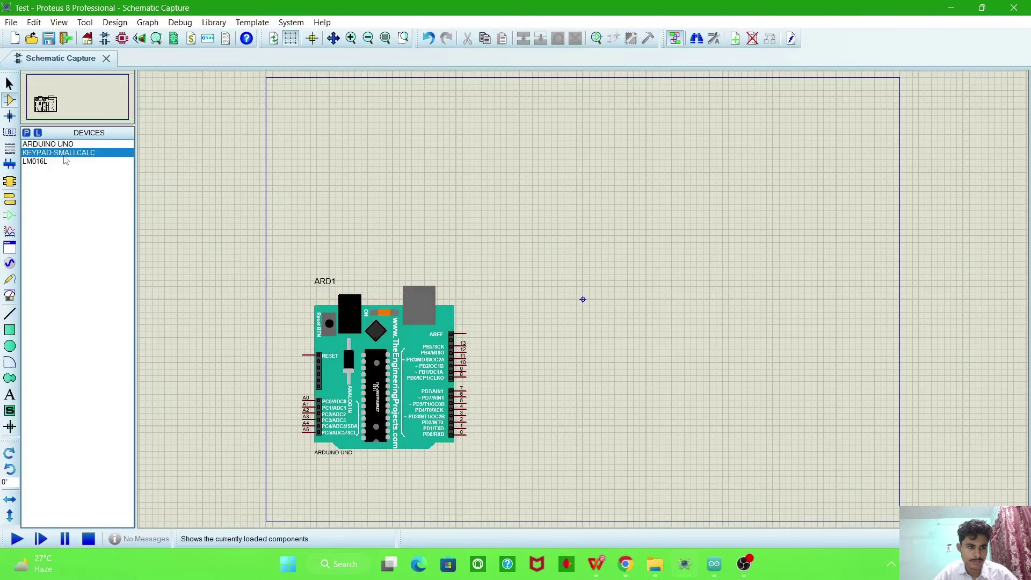
click(723, 343)
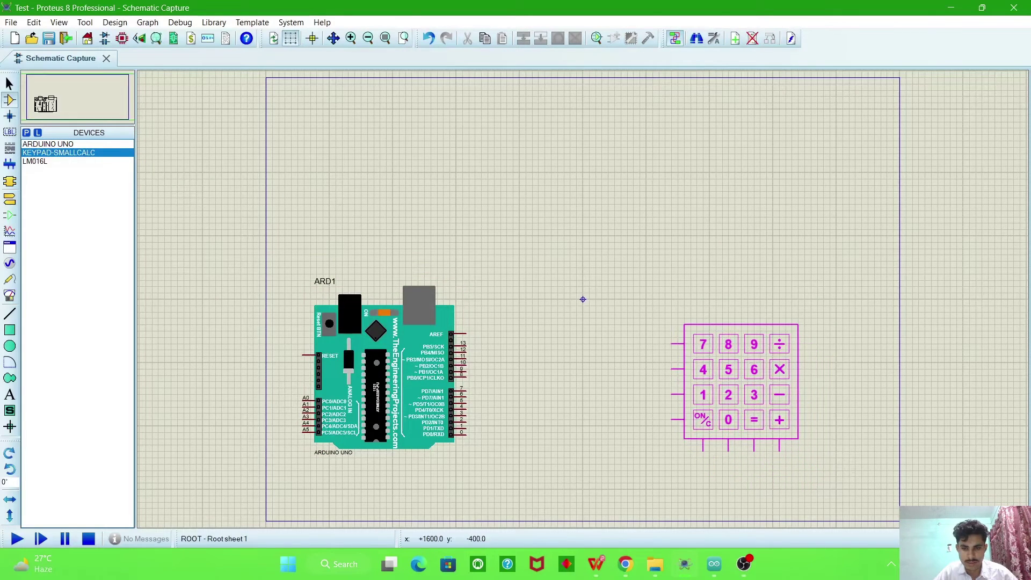
click(741, 381)
click(60, 162)
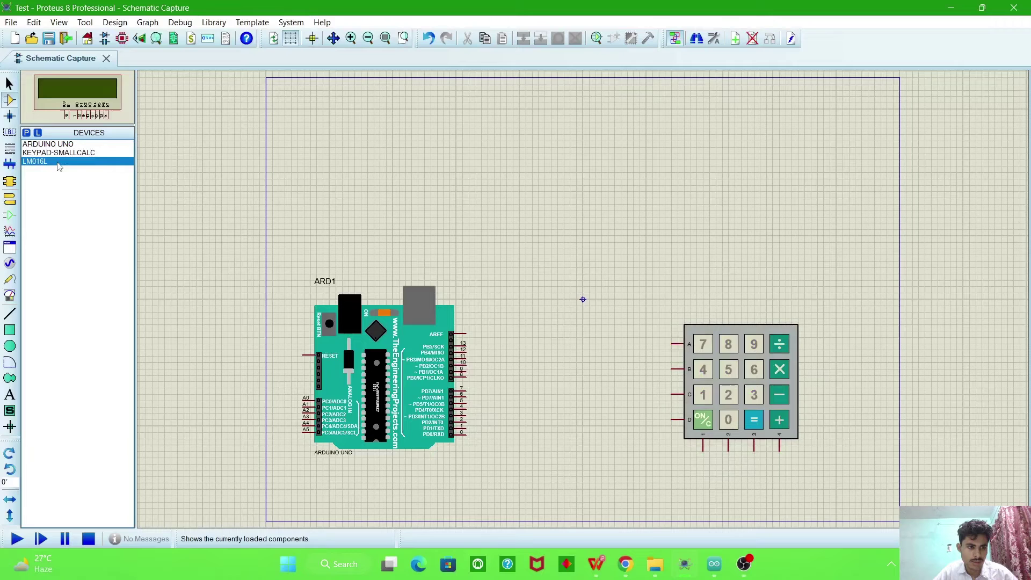
click(590, 218)
click(601, 200)
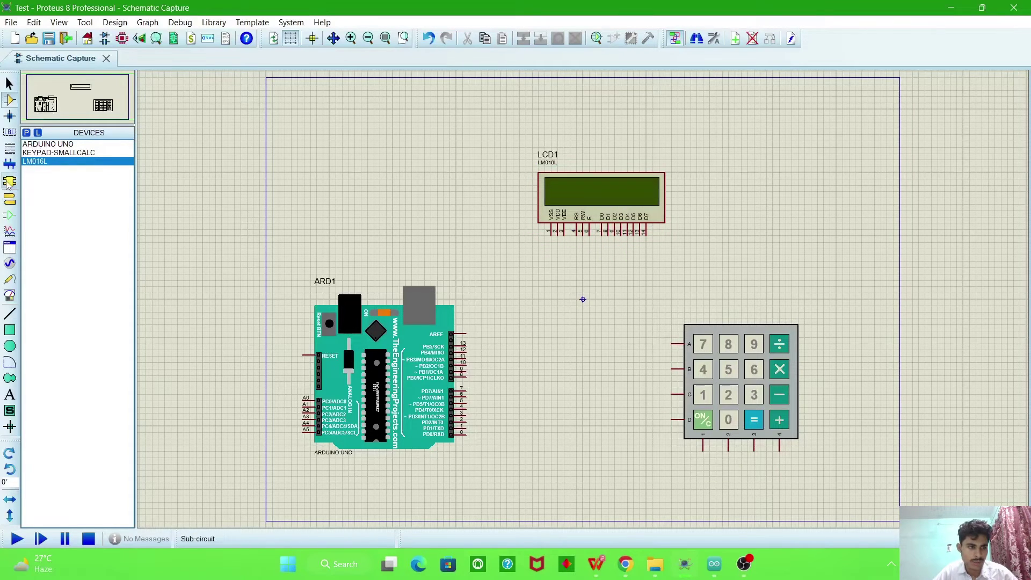
- Place a ground terminal and a power terminal above it, between the Arduino and LCD
click(10, 200)
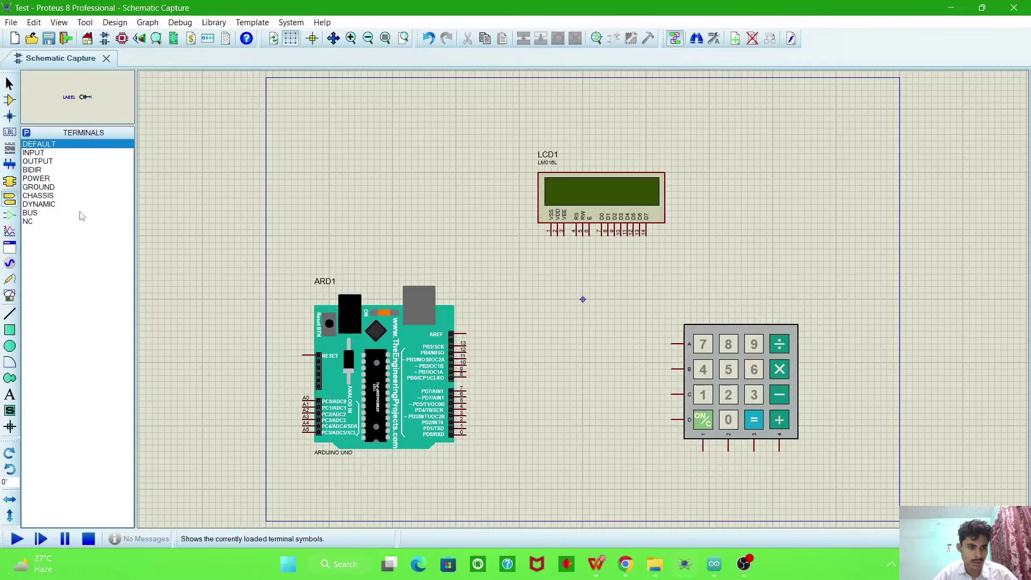
click(38, 187)
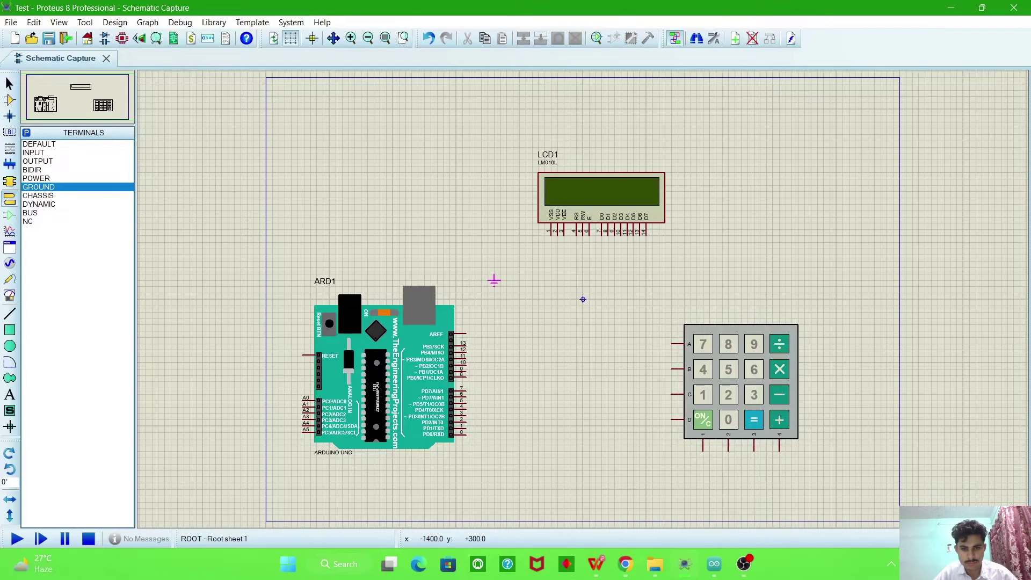
click(500, 285)
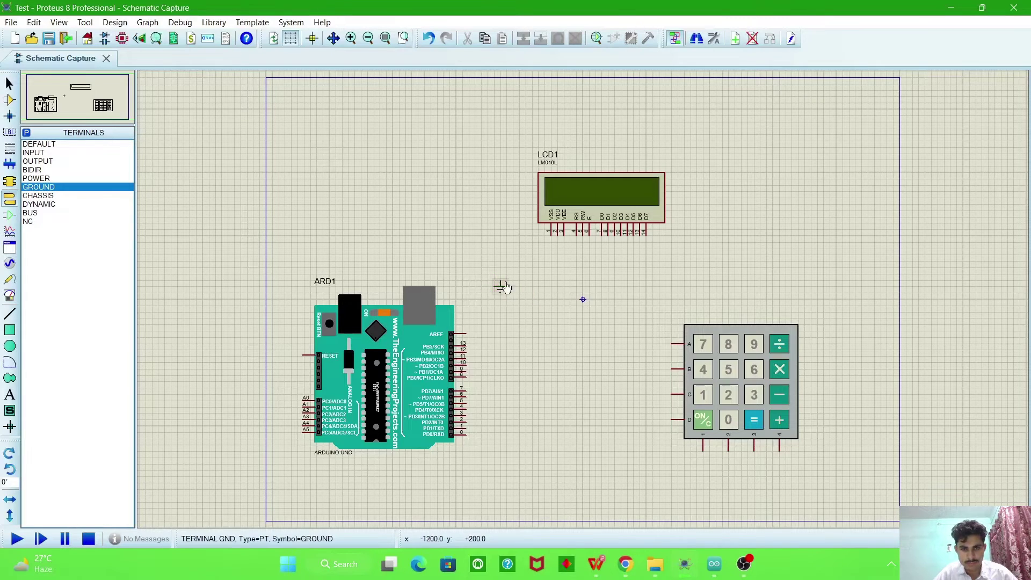
click(41, 179)
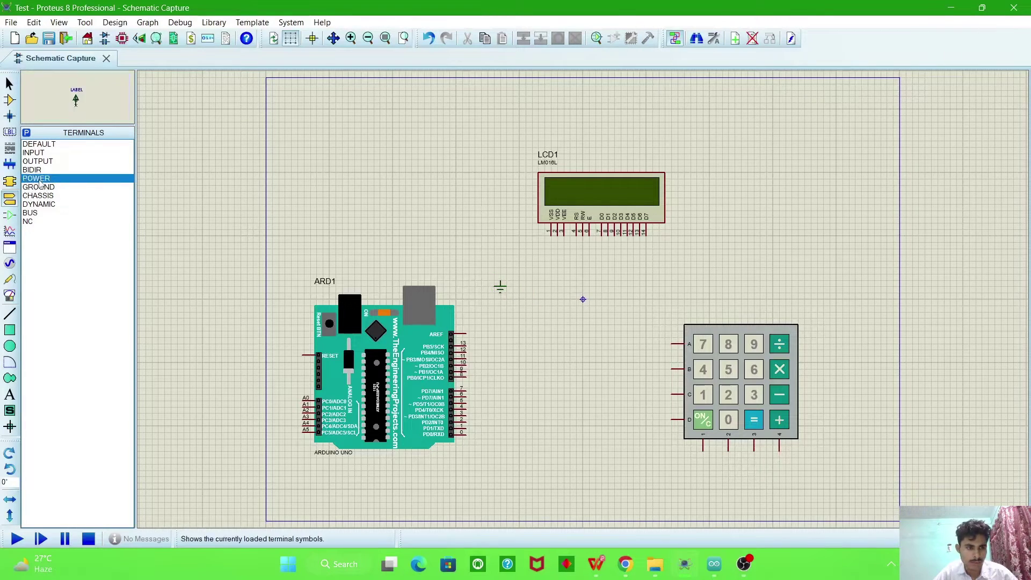
click(500, 240)
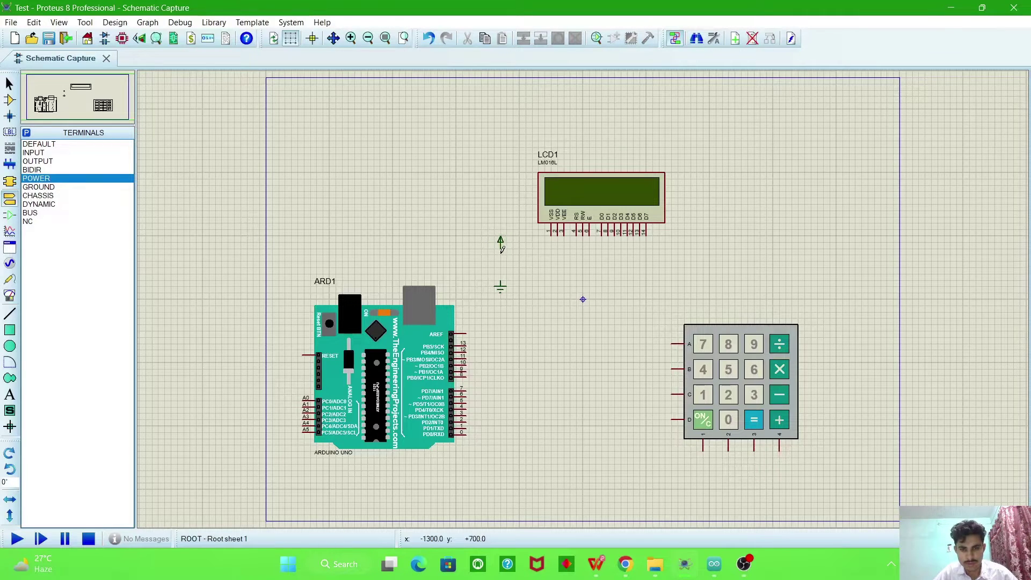
- Wire the power and ground terminals to the LCD's supply pins
click(500, 242)
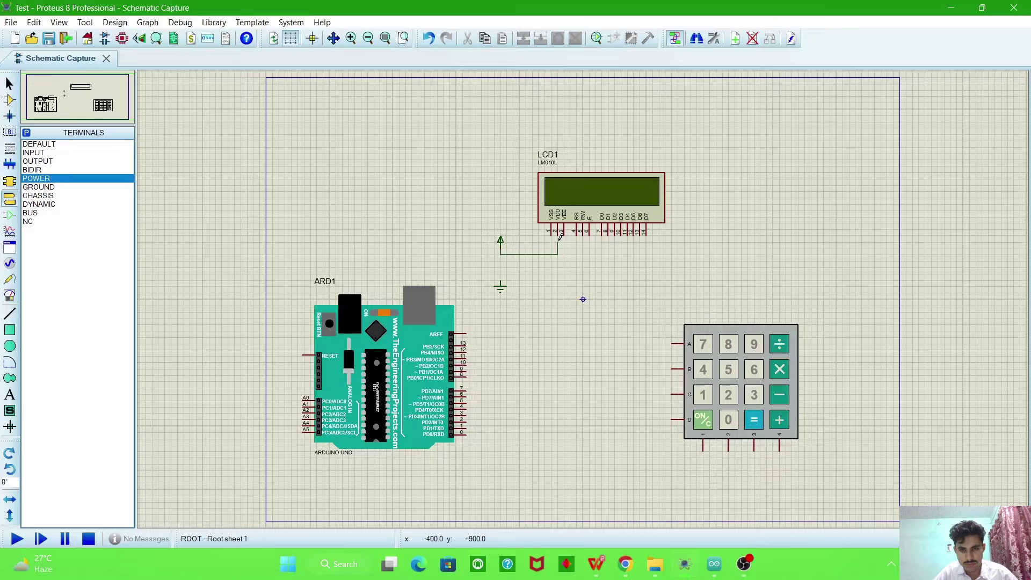
click(560, 235)
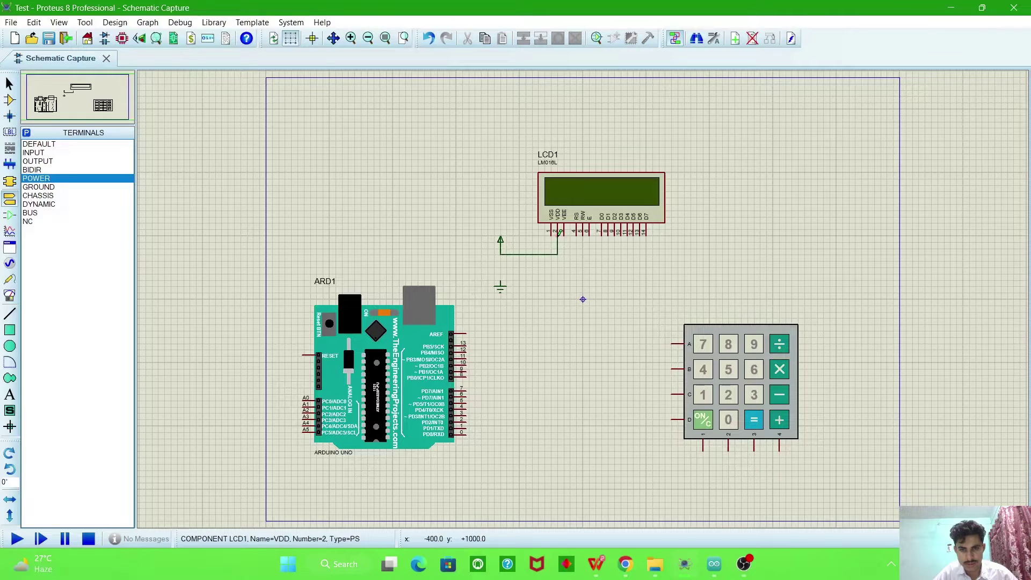
click(501, 279)
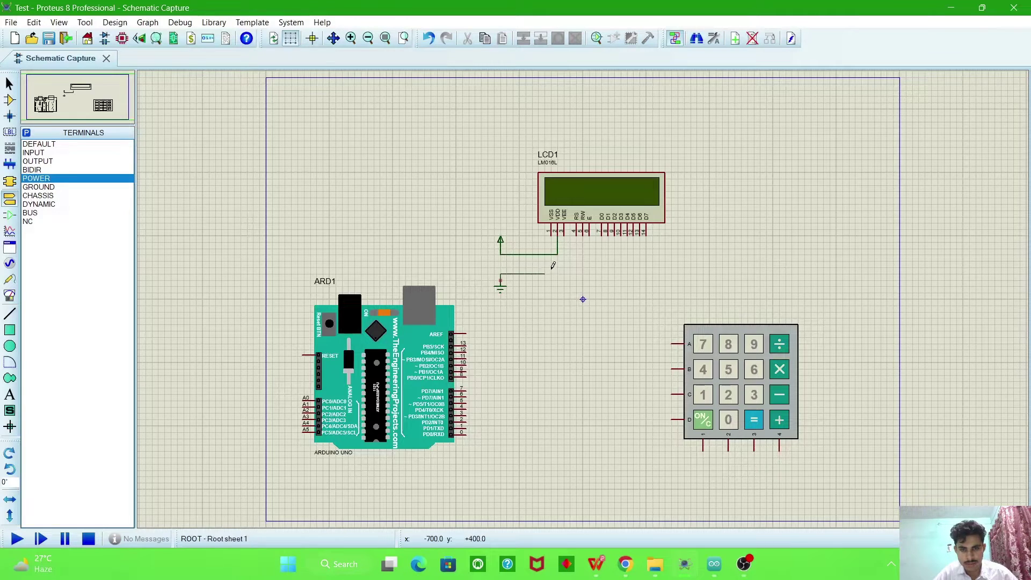
click(565, 235)
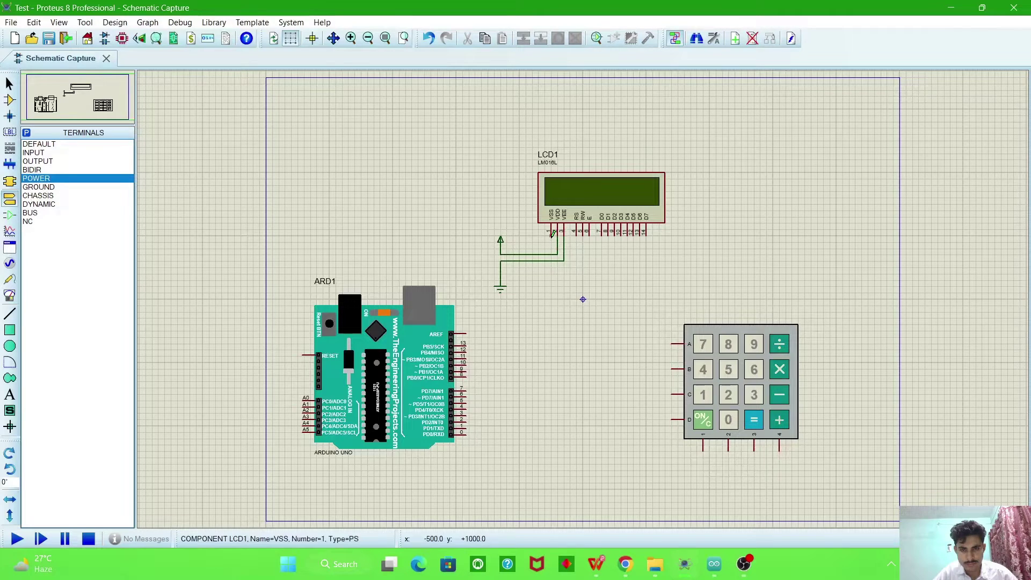
- Connect the LCD's VSS and RW pins to the ground line
click(552, 234)
click(551, 261)
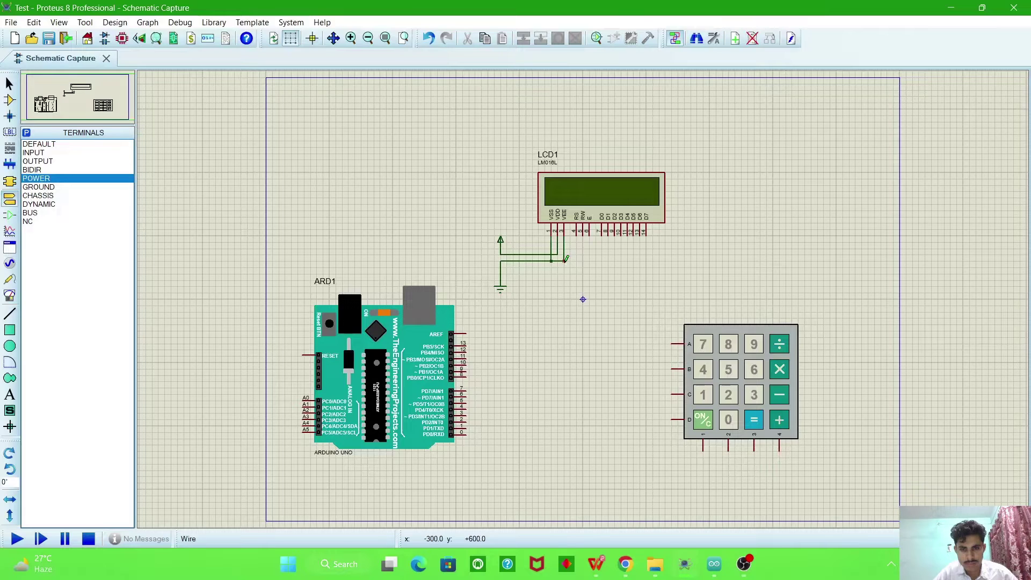
click(584, 232)
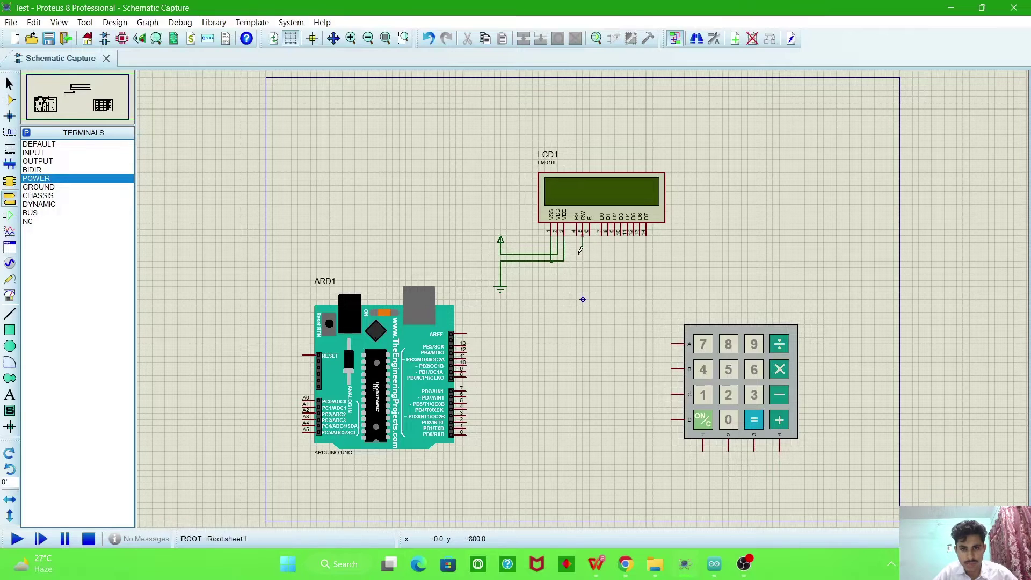
click(564, 261)
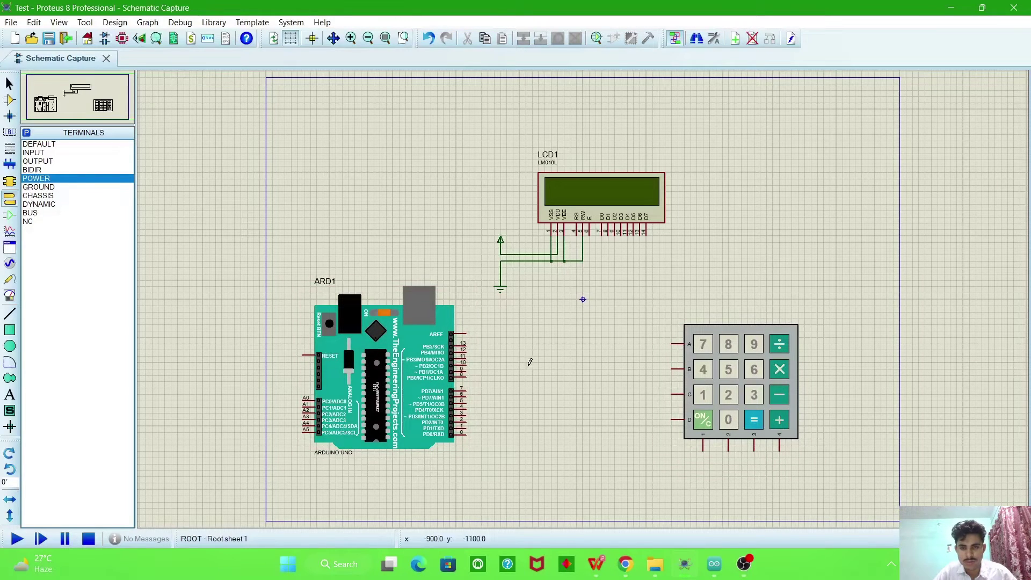
- Switch to the Arduino IDE calculator sketch and read through its keypad and LCD pin definitions
mouse_move(714, 563)
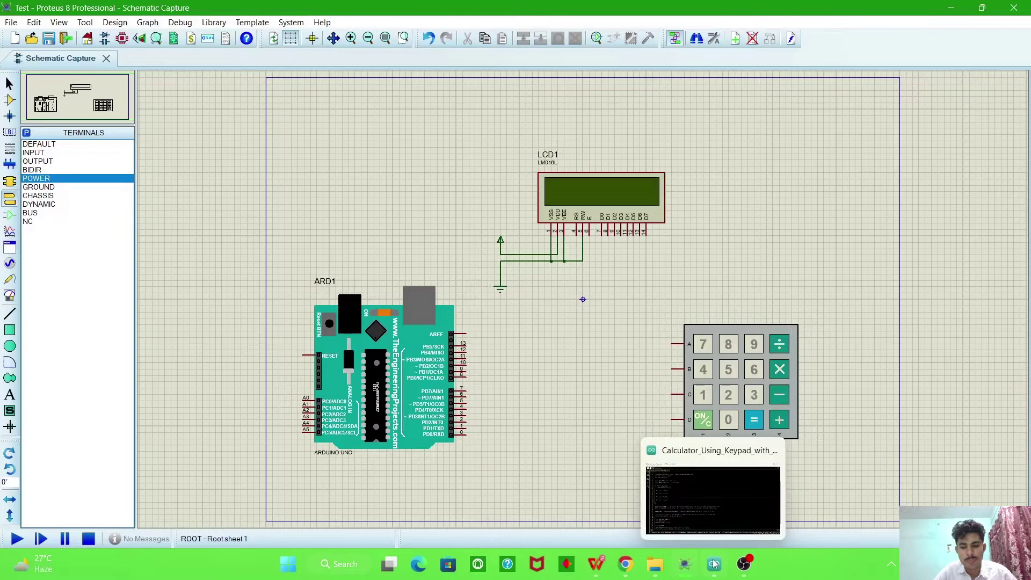
click(715, 563)
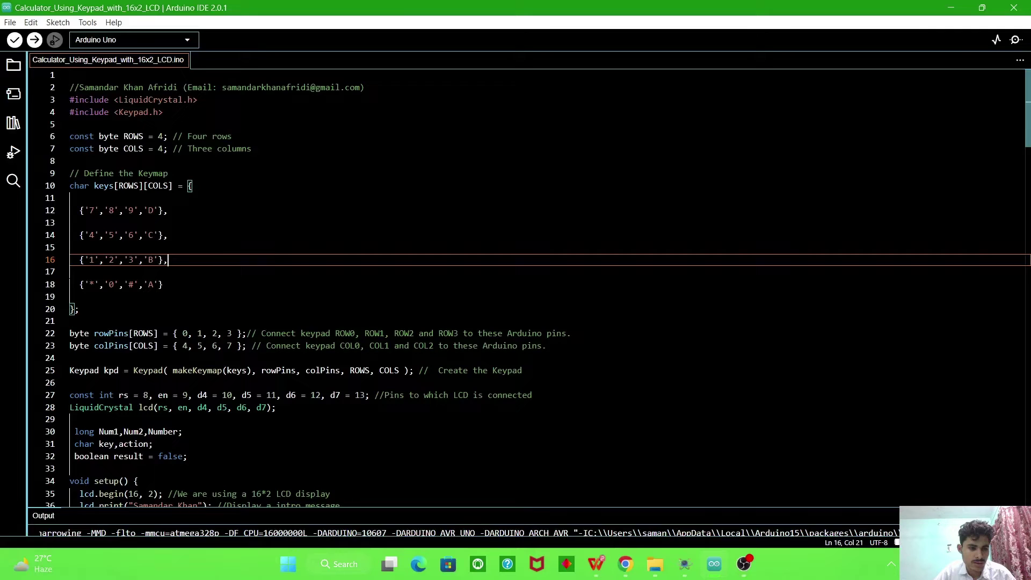
scroll(200, 263, down, 4)
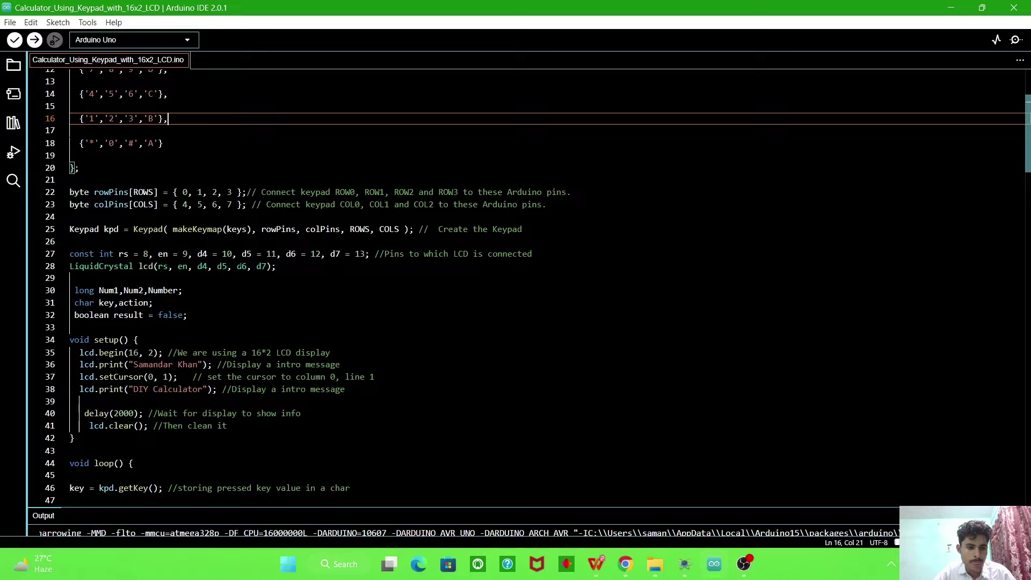
scroll(527, 285, down, 2)
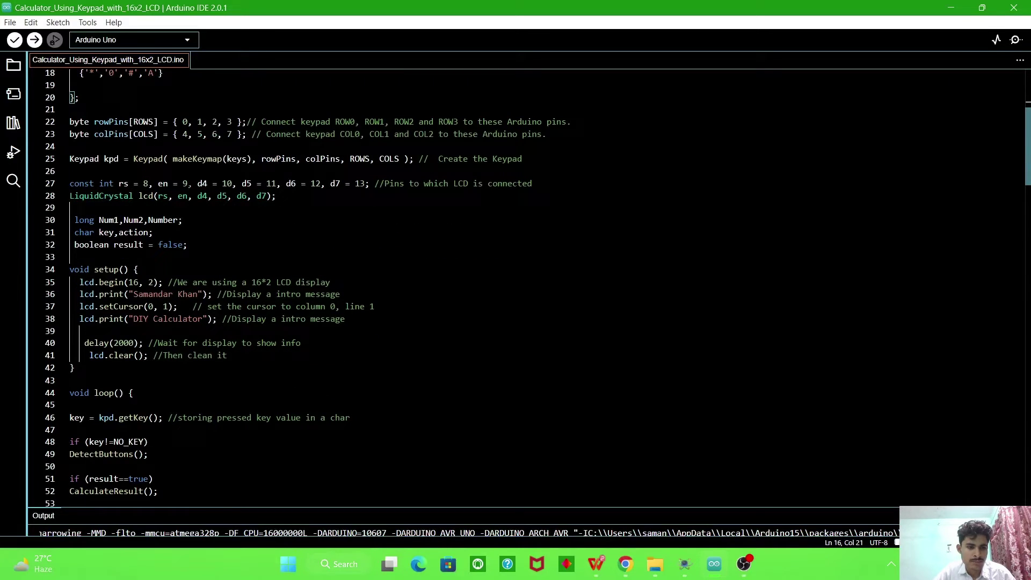
mouse_move(162, 184)
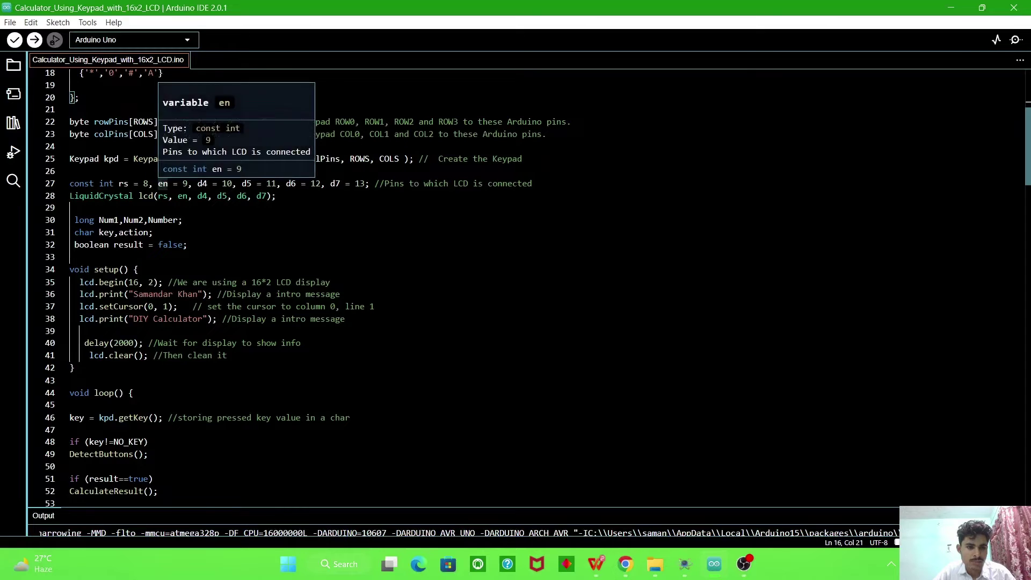
mouse_move(205, 184)
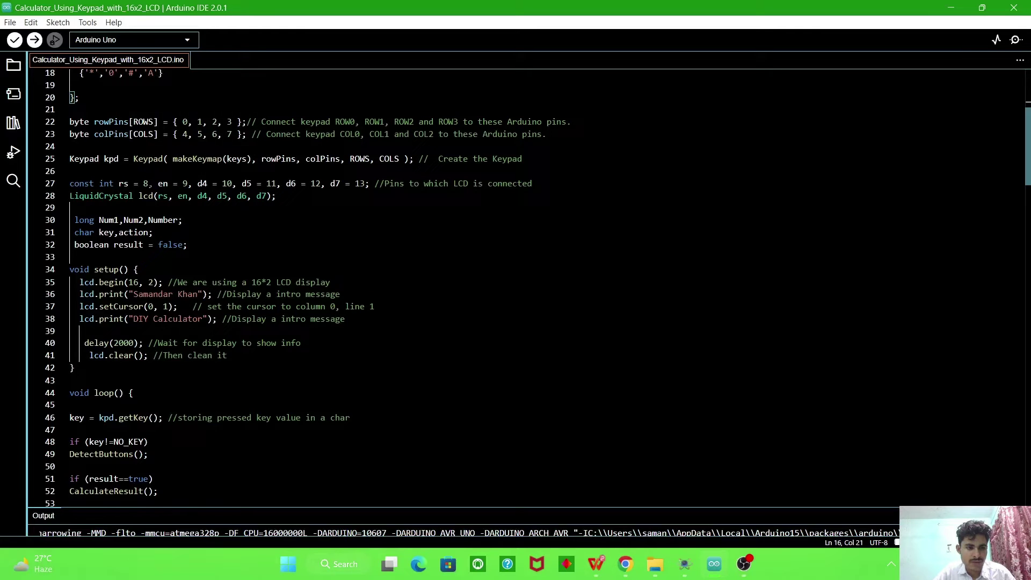
mouse_move(189, 185)
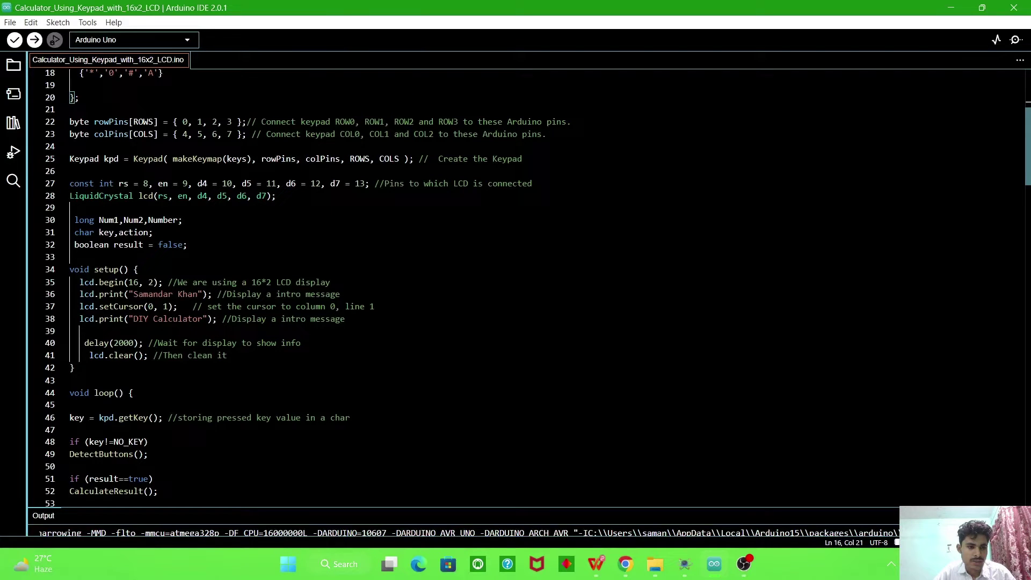
scroll(527, 284, down, 1)
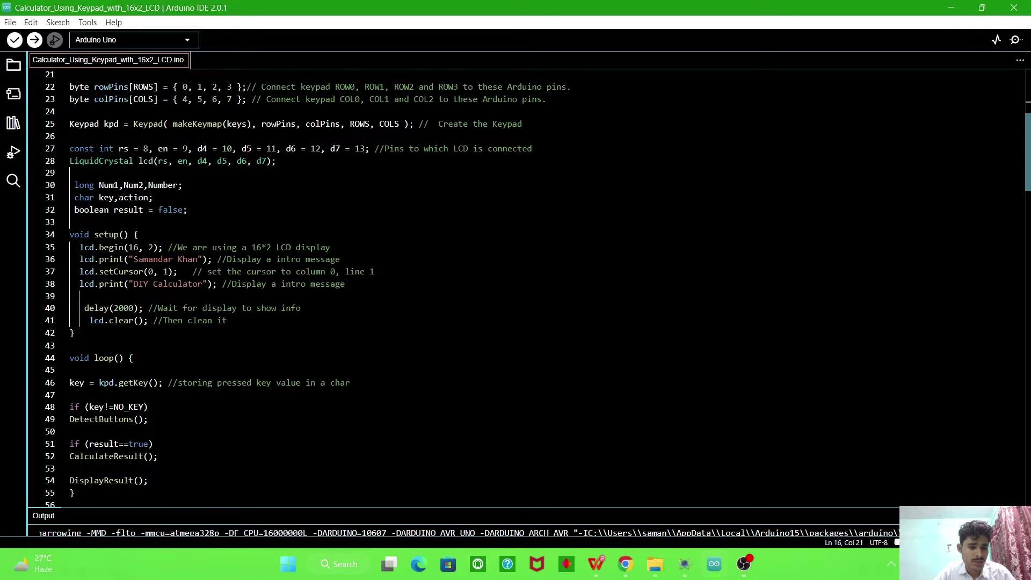
scroll(526, 285, down, 2)
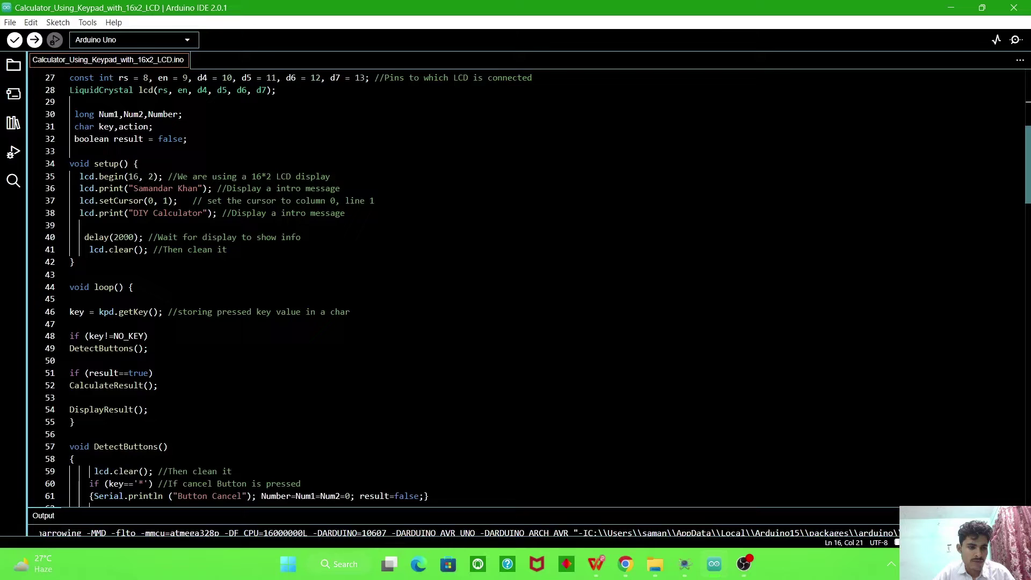
scroll(516, 290, down, 2)
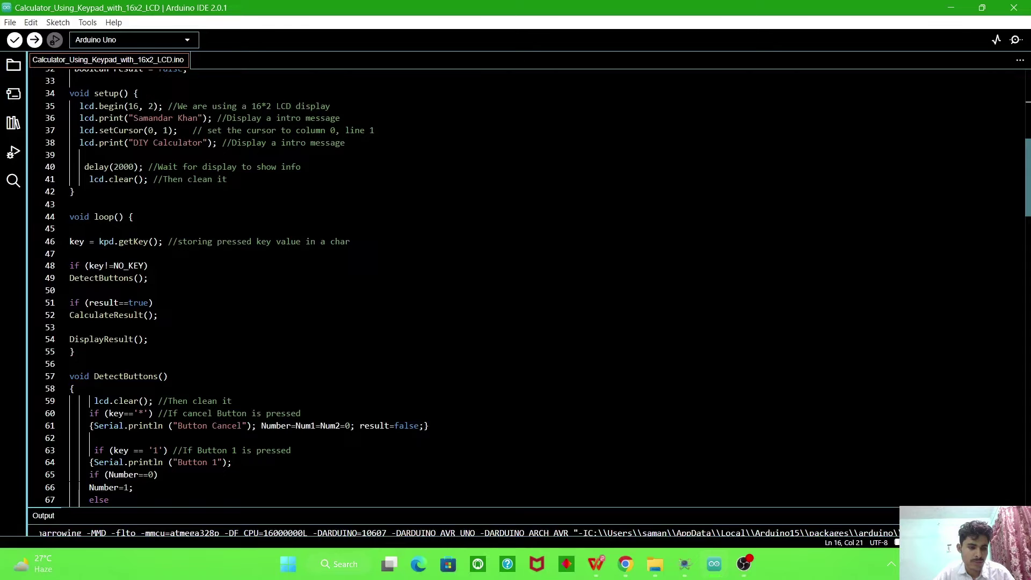
scroll(516, 290, down, 2)
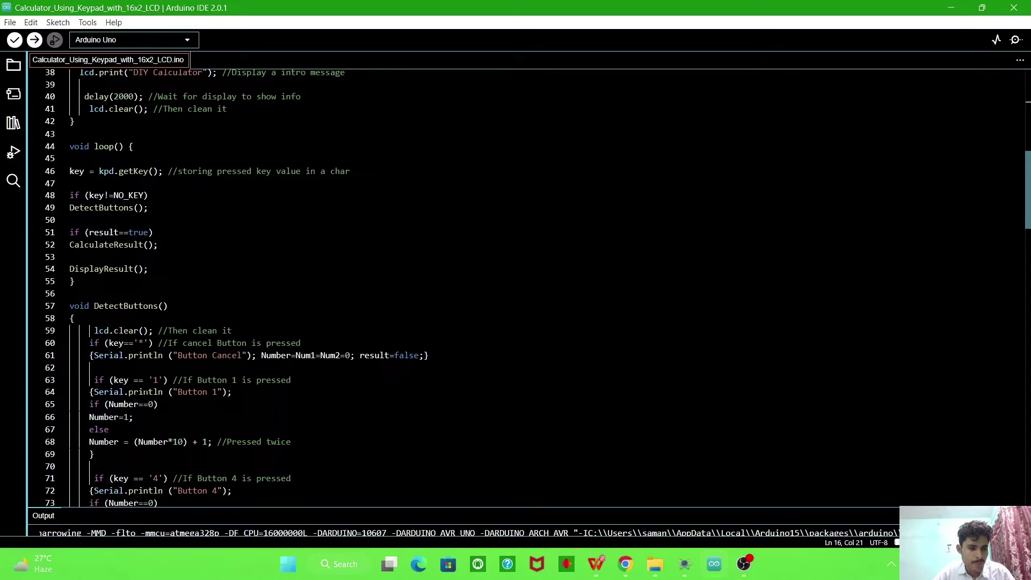
scroll(155, 321, down, 2)
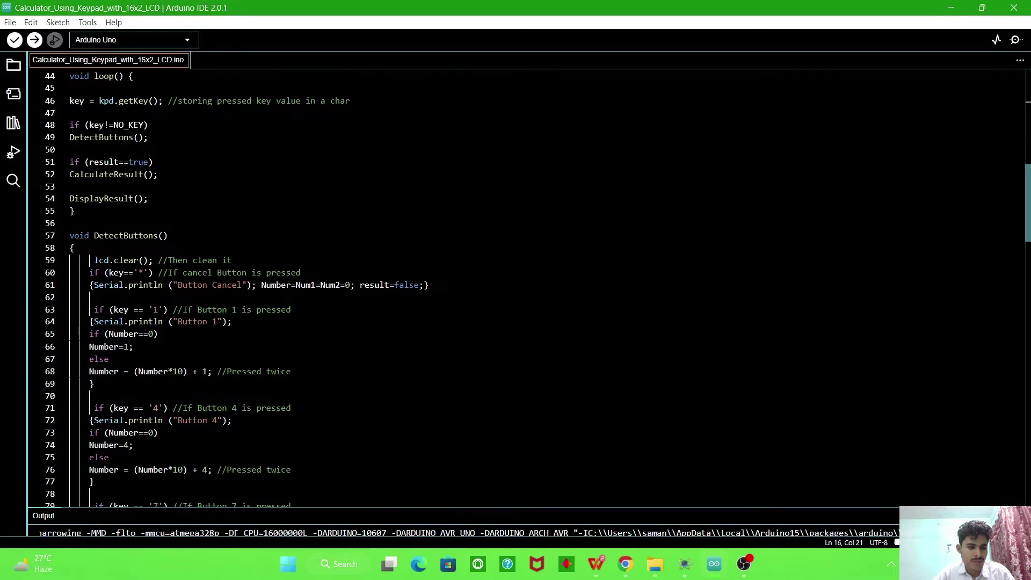
scroll(140, 273, down, 1)
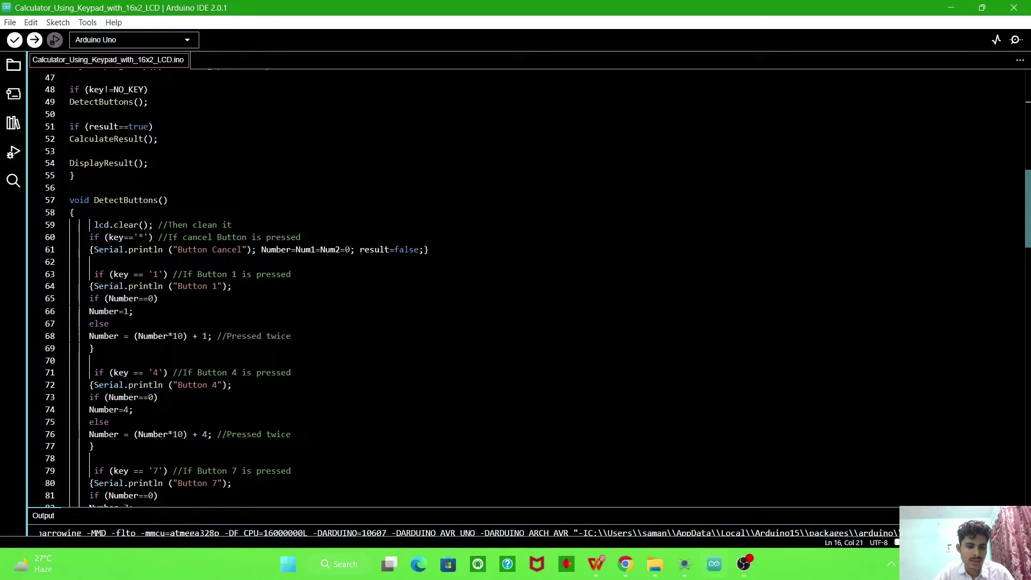
scroll(516, 287, down, 2)
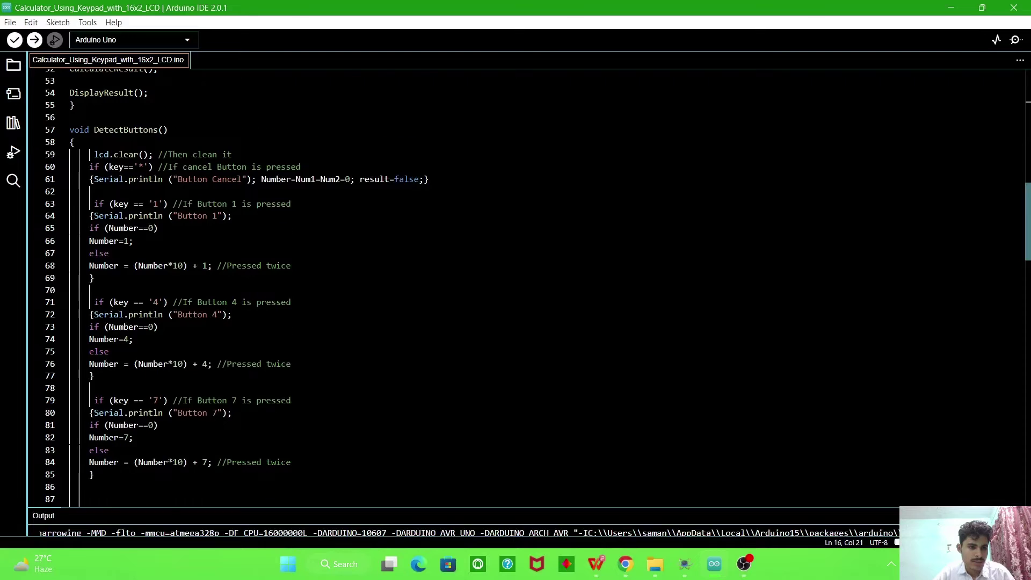
scroll(515, 288, down, 3)
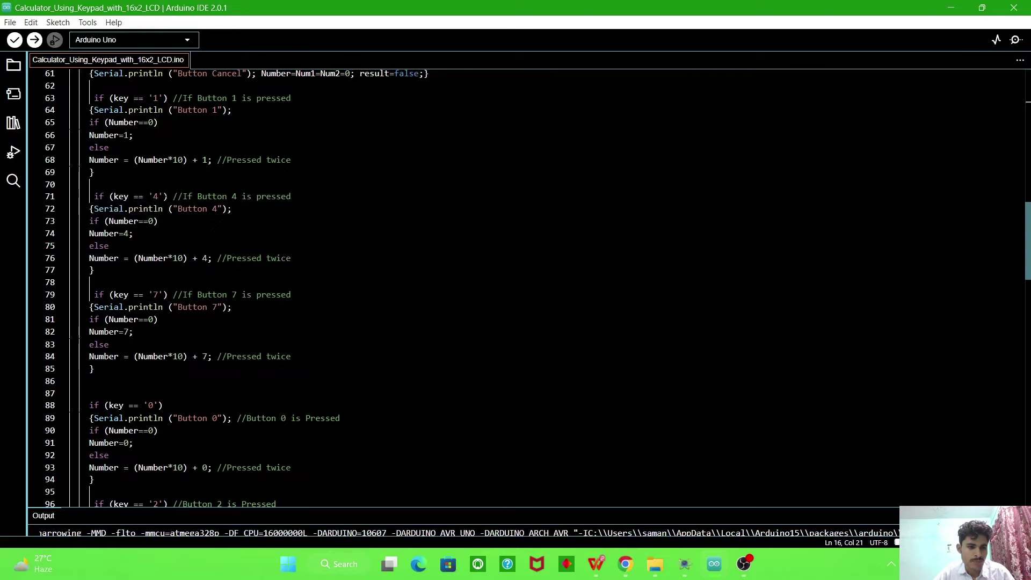
mouse_move(156, 196)
scroll(157, 341, down, 7)
scroll(516, 285, down, 19)
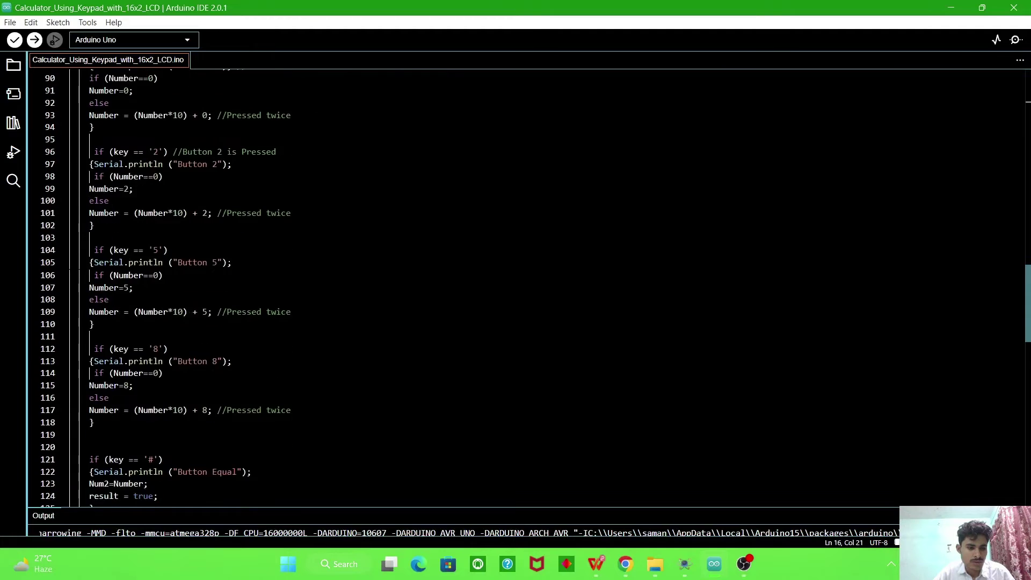
scroll(516, 285, down, 9)
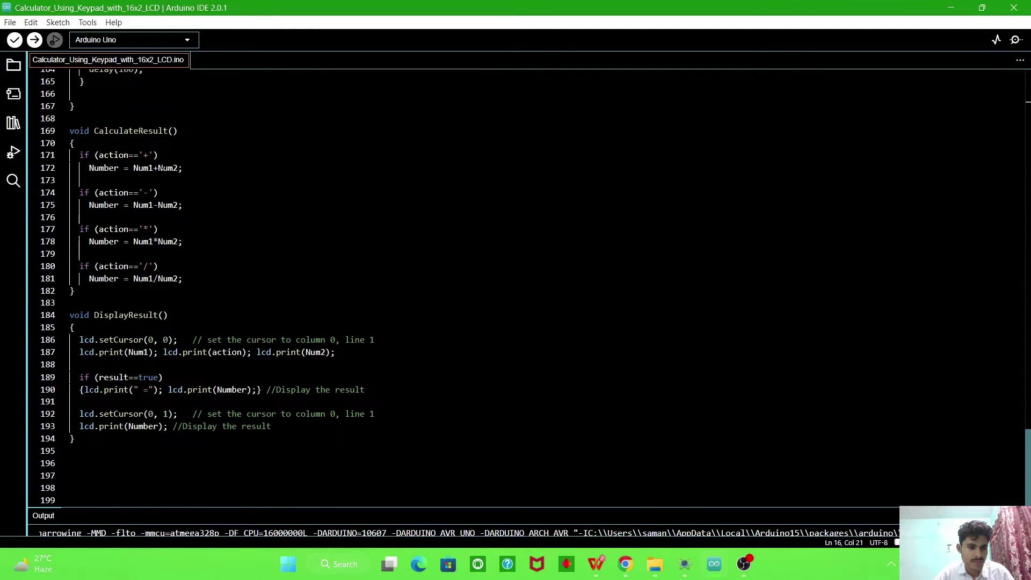
scroll(515, 285, up, 2)
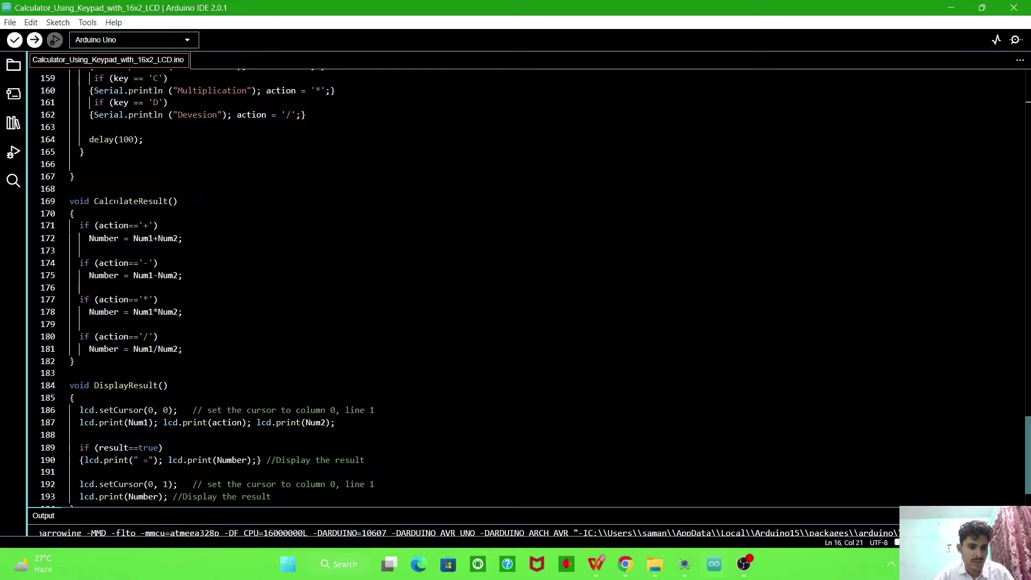
scroll(516, 284, down, 2)
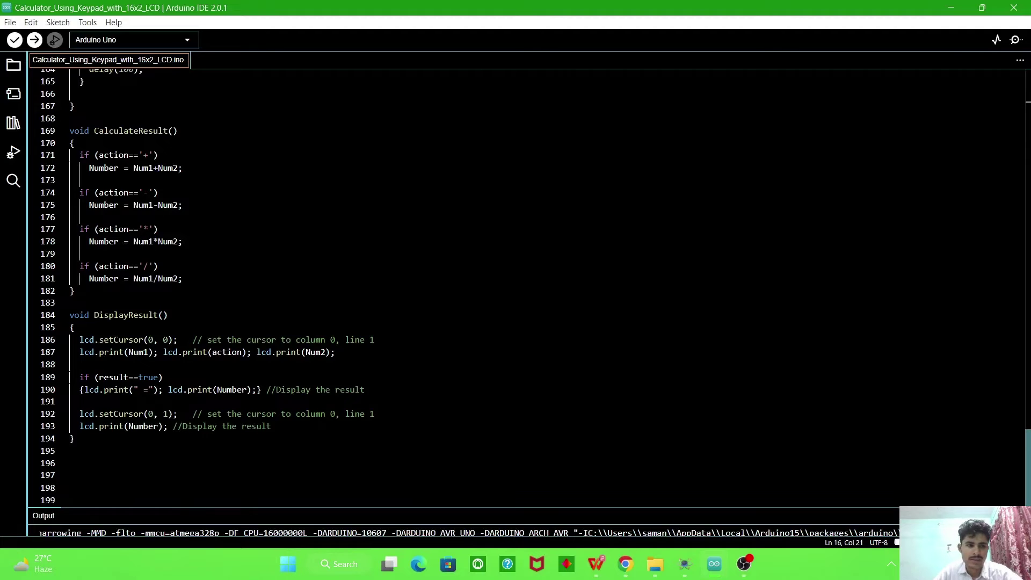
scroll(516, 285, up, 13)
scroll(516, 285, up, 20)
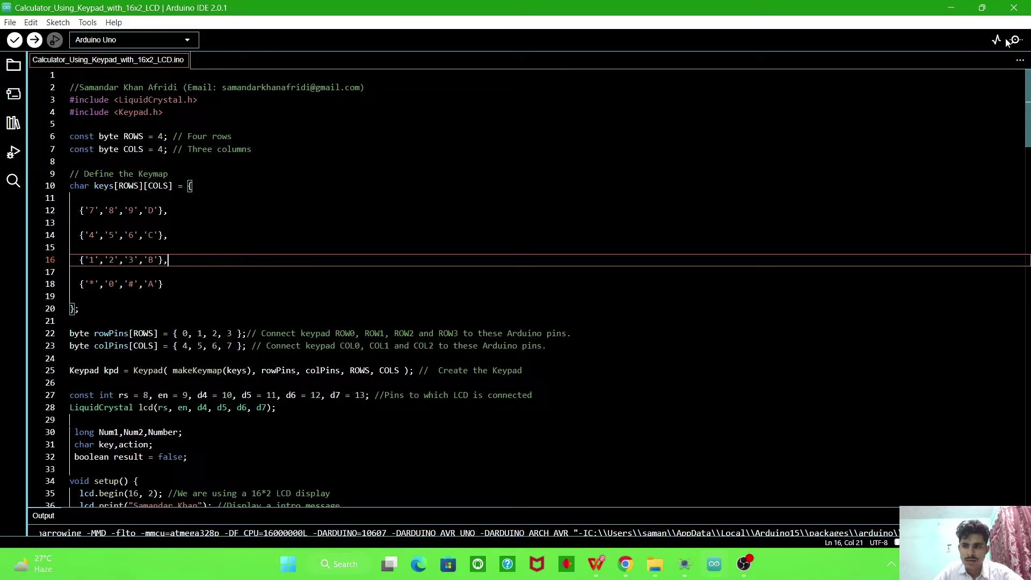
- Snap the Arduino sketch to the right half and the Proteus schematic to the left half
mouse_move(981, 13)
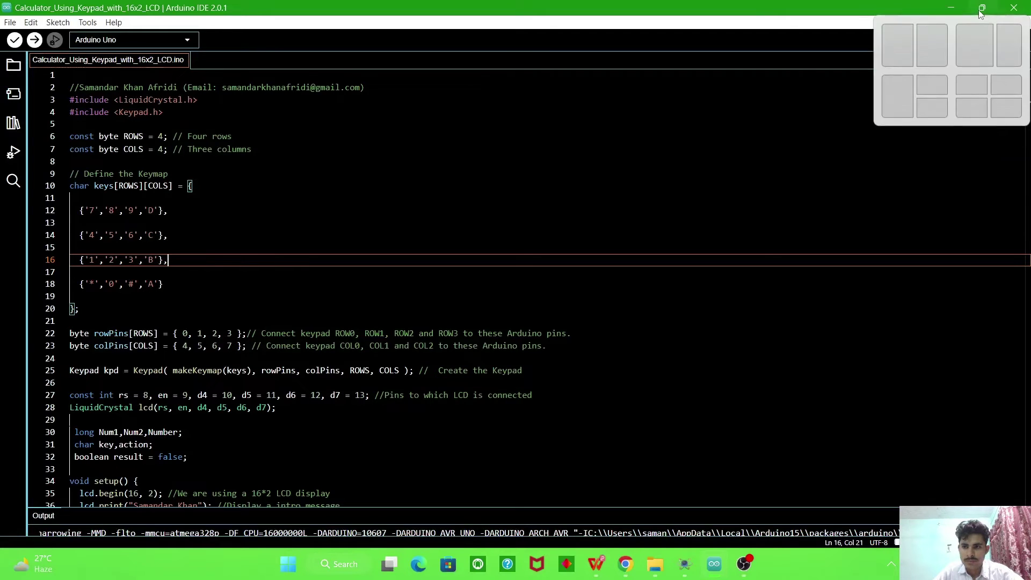
click(1000, 43)
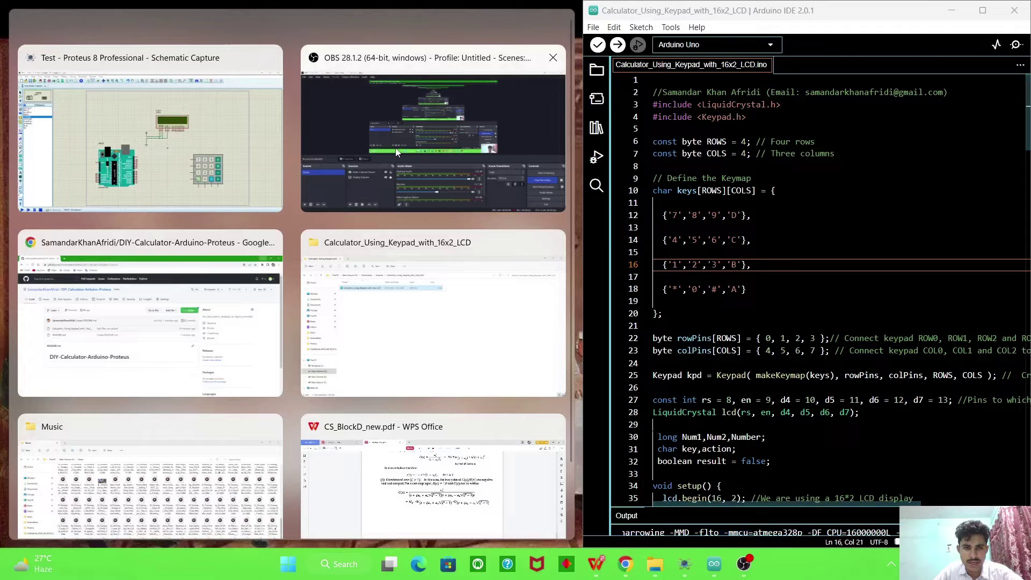
click(235, 140)
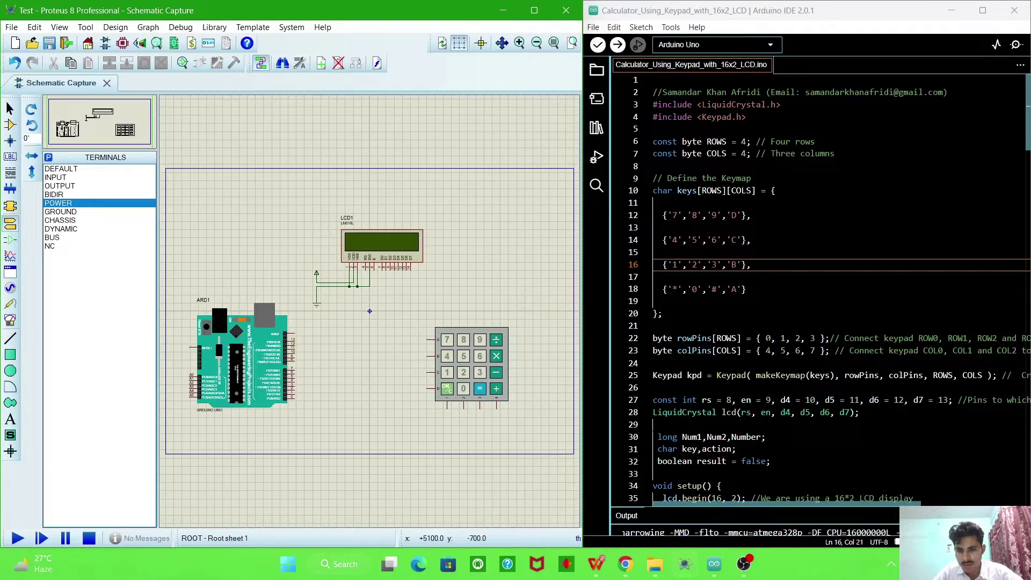
- Wire keypad rows A–D to Arduino pins 0–3, rerouting one wire further left
click(428, 340)
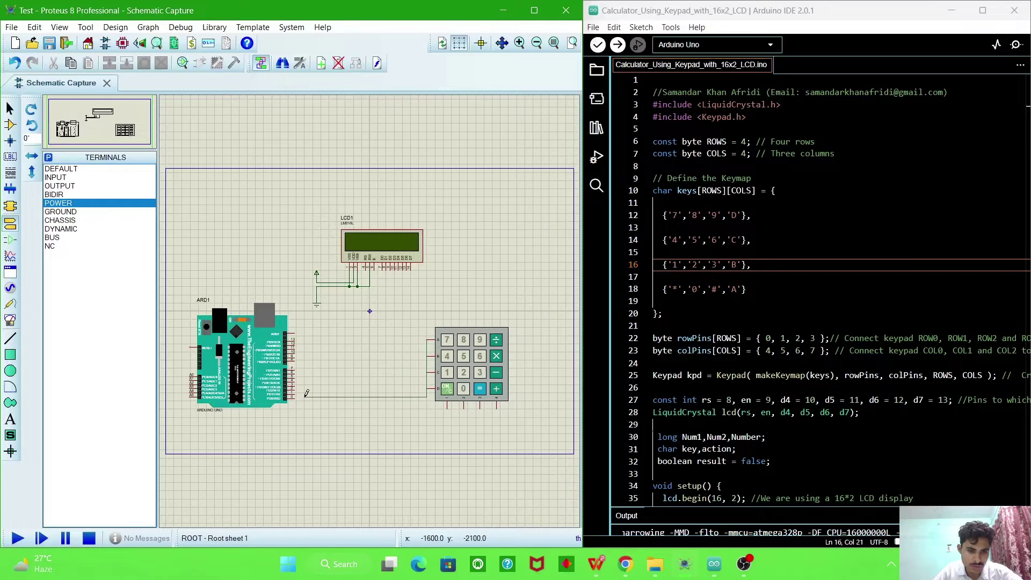
click(357, 339)
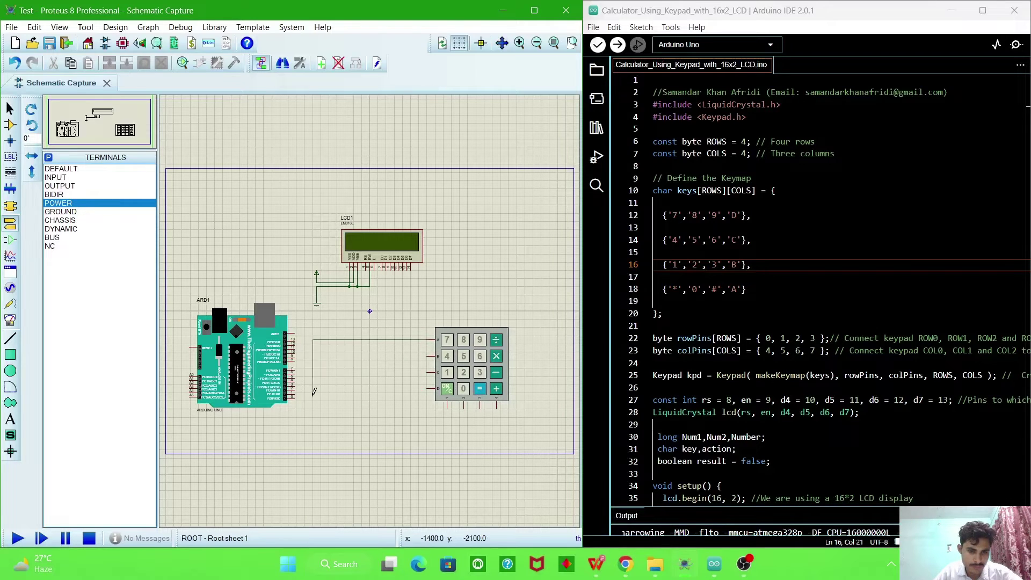
click(299, 397)
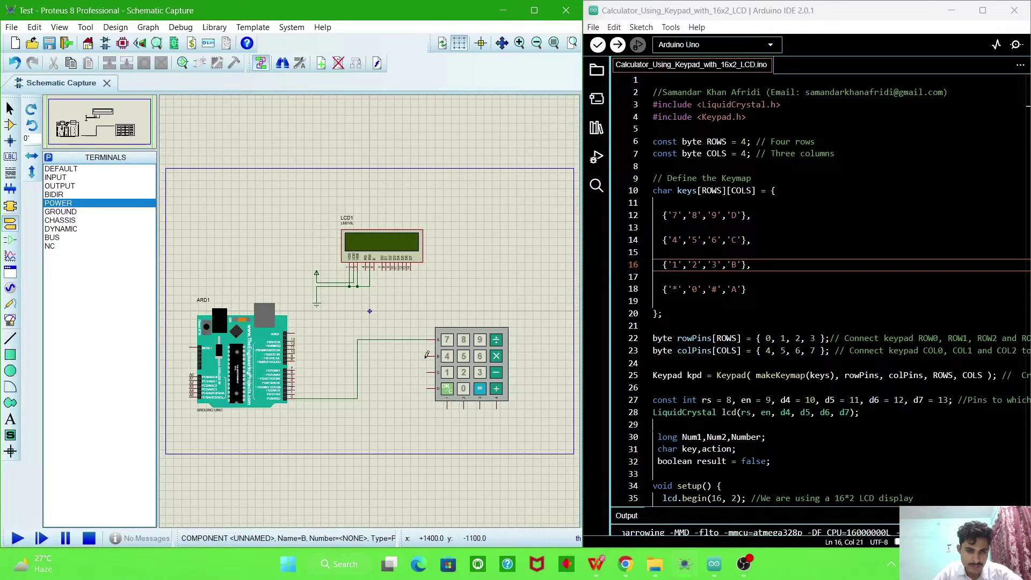
click(430, 356)
click(298, 394)
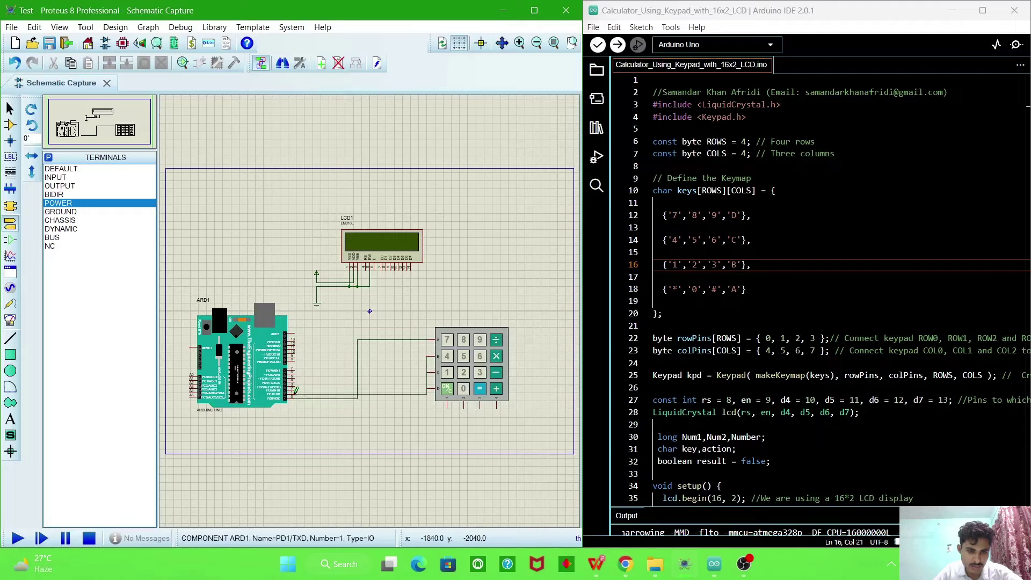
right_click(429, 381)
click(467, 202)
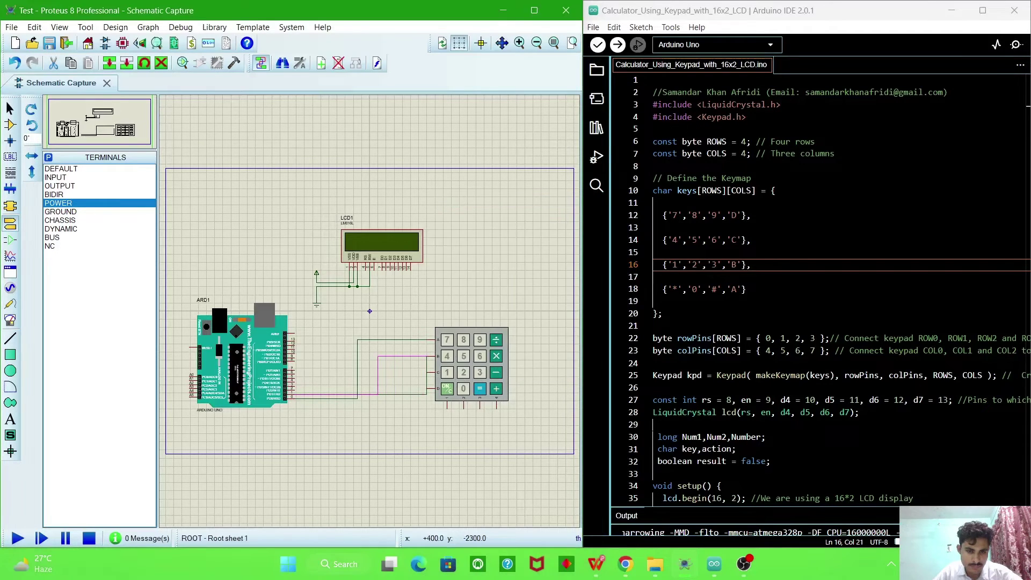
click(365, 376)
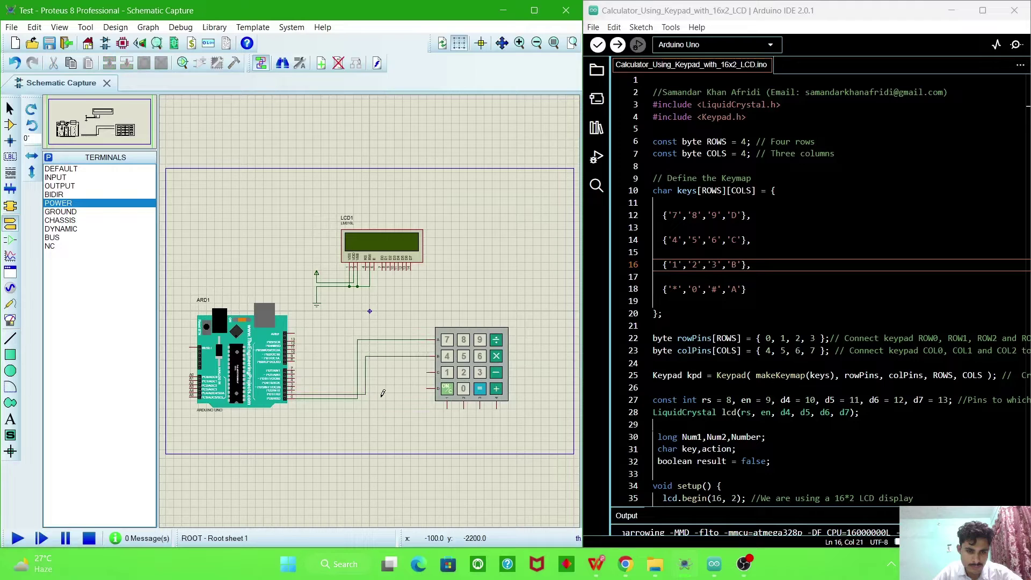
click(430, 372)
click(297, 390)
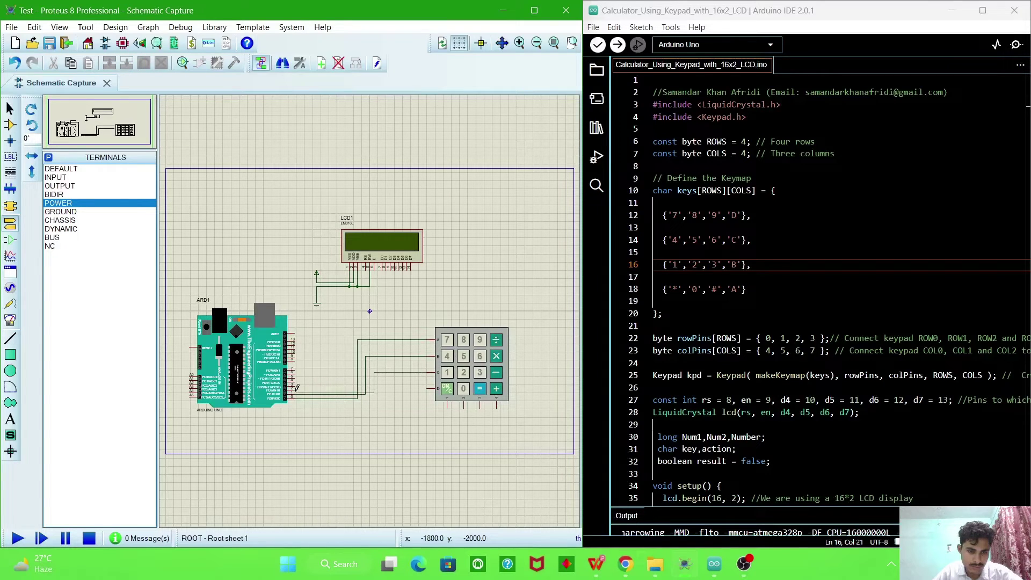
click(295, 389)
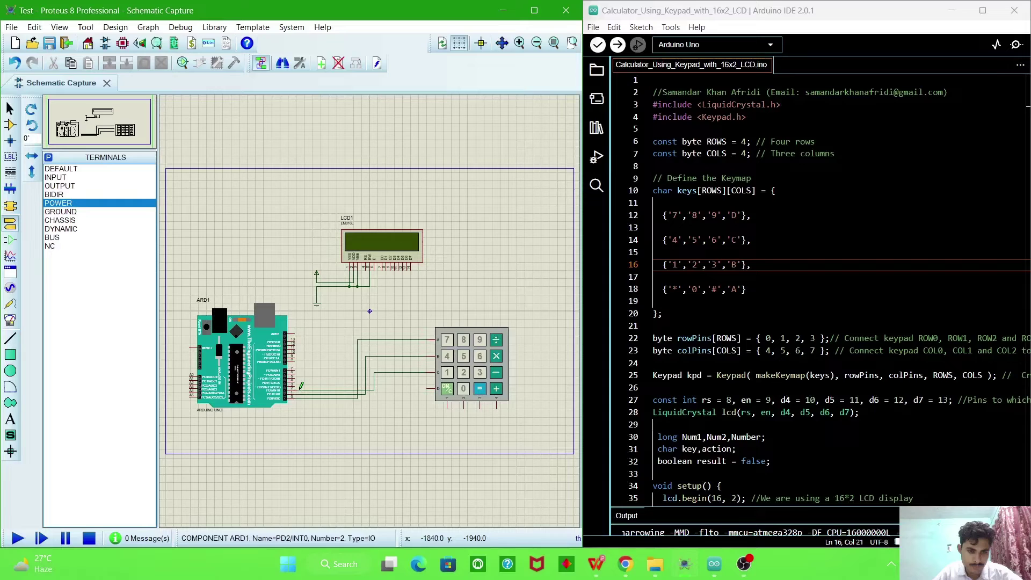
click(430, 384)
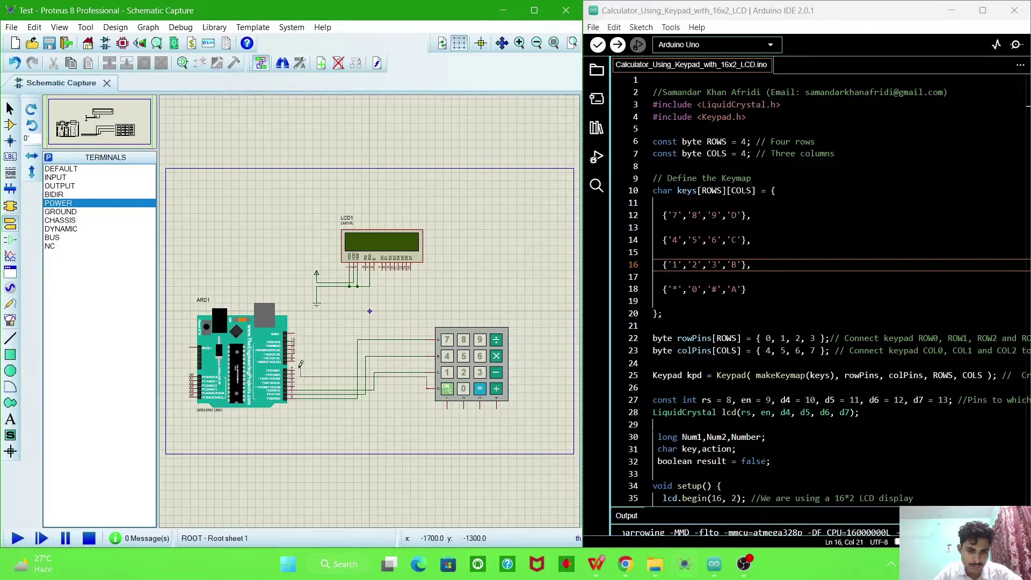
- Wire the keypad's four column pins to Arduino pins 4–7
click(448, 406)
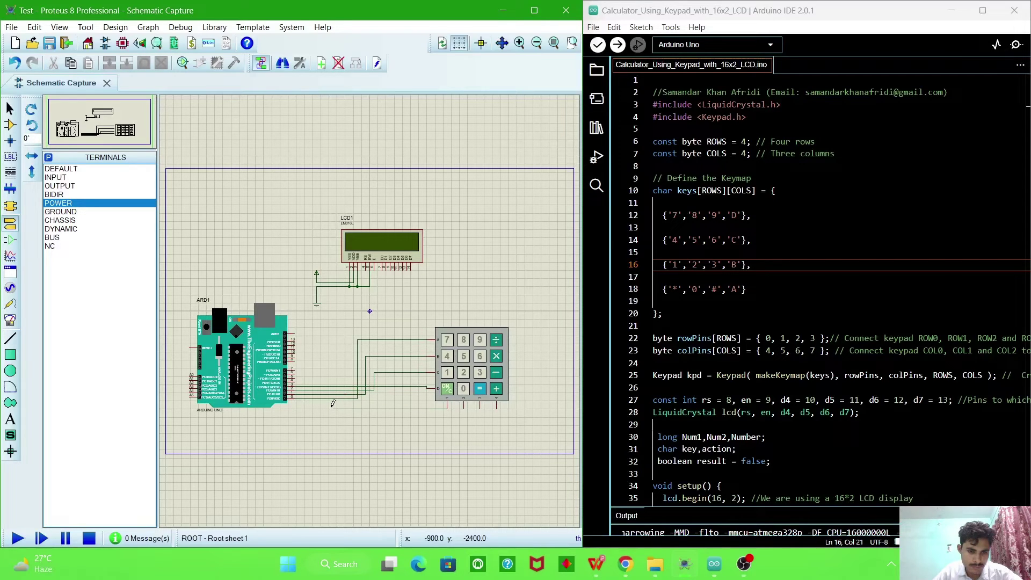
click(296, 379)
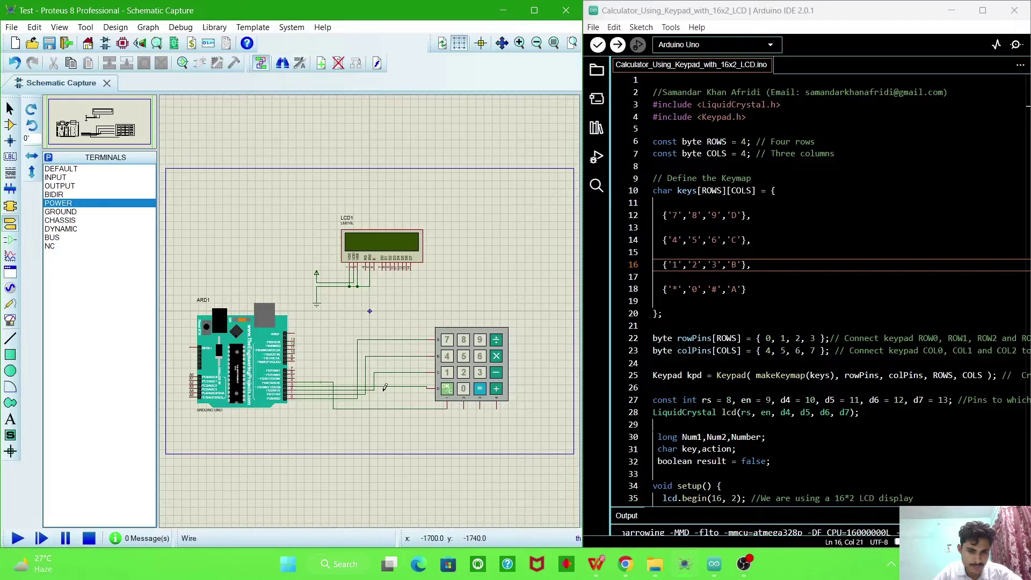
click(464, 406)
click(325, 413)
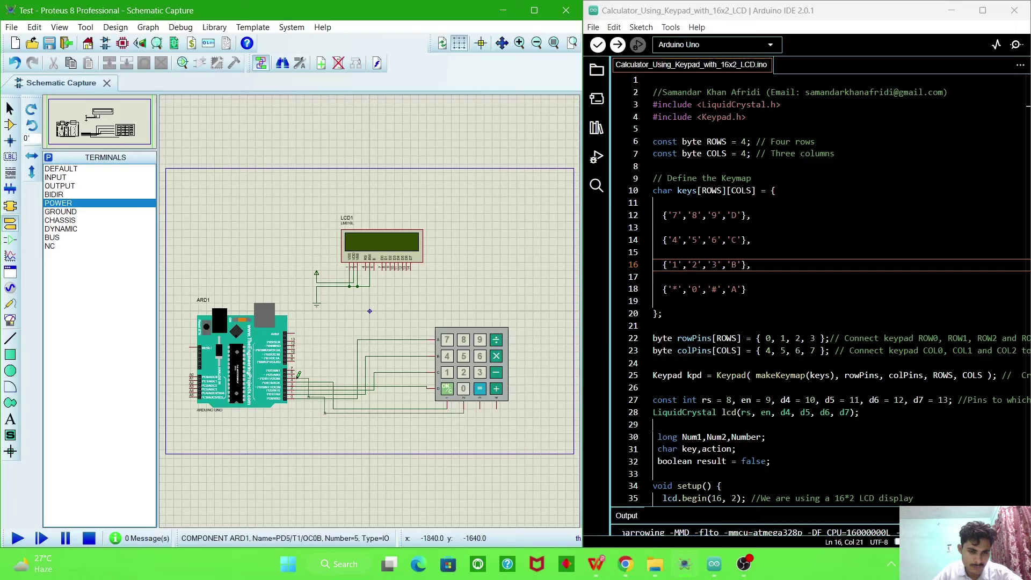
click(297, 376)
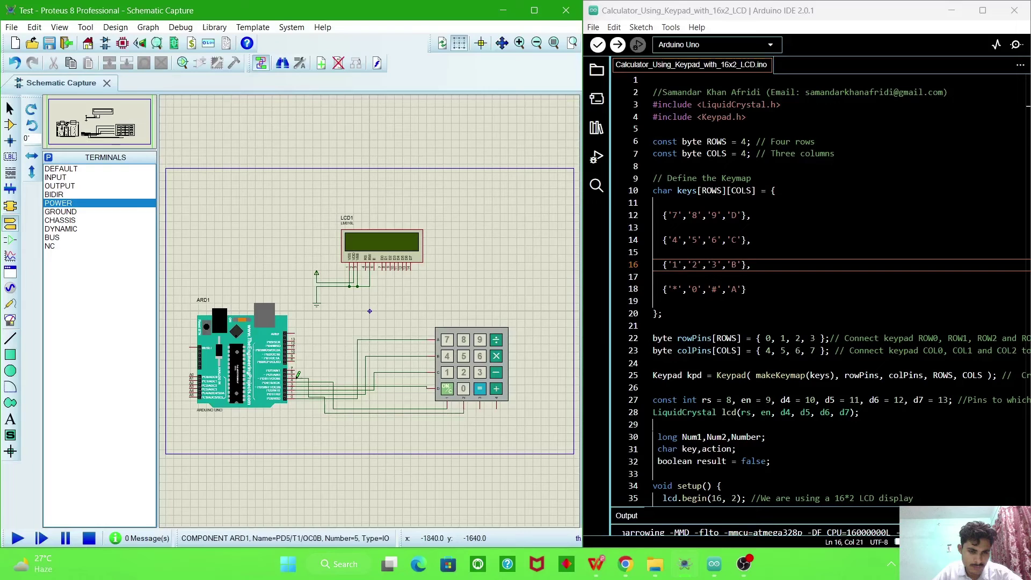
click(481, 409)
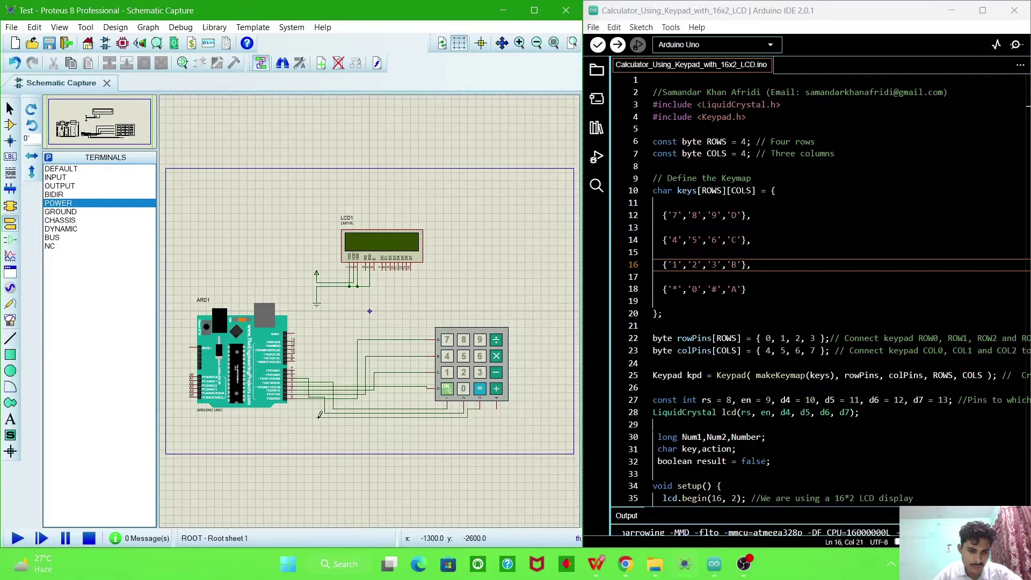
click(313, 416)
click(295, 372)
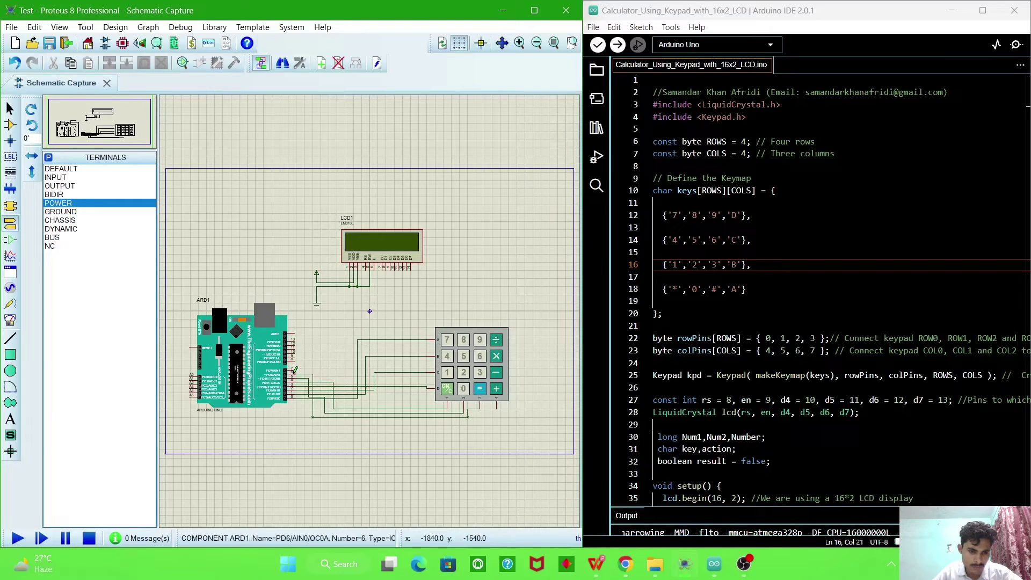
click(496, 406)
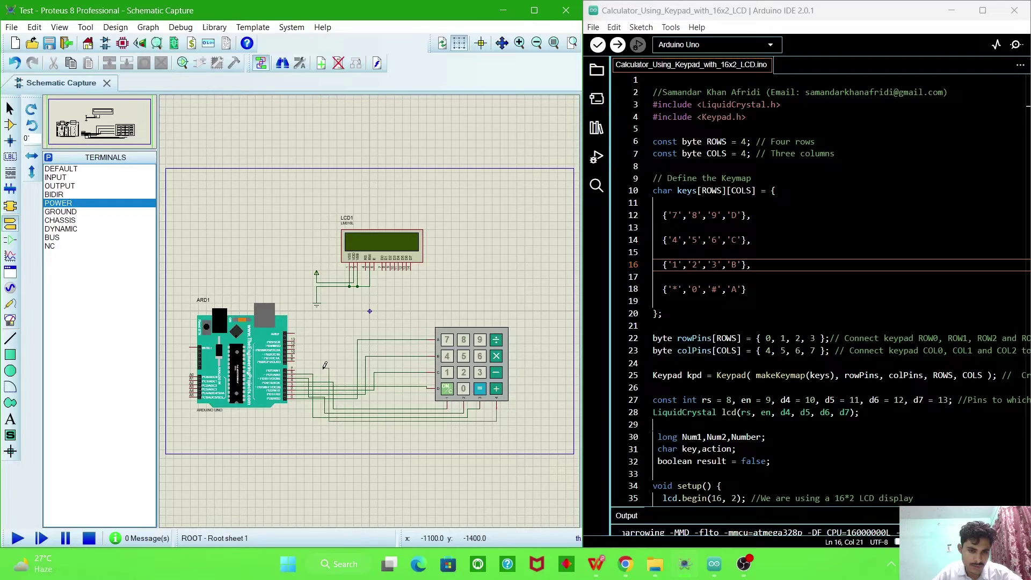
click(295, 367)
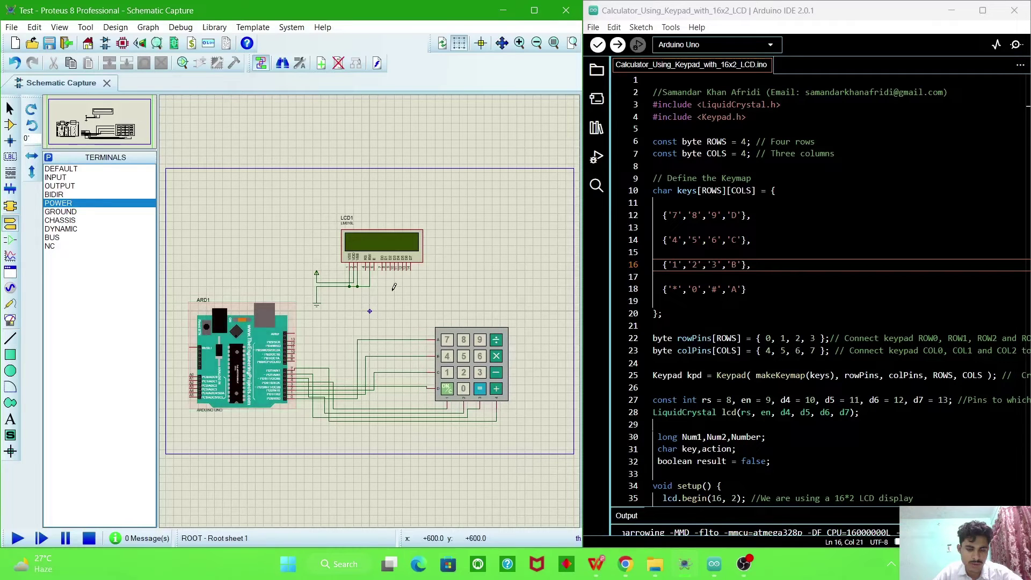
- Finish the LCD RW wire and connect LCD RS and E to Arduino pins 8 and 9
scroll(394, 287, up, 1)
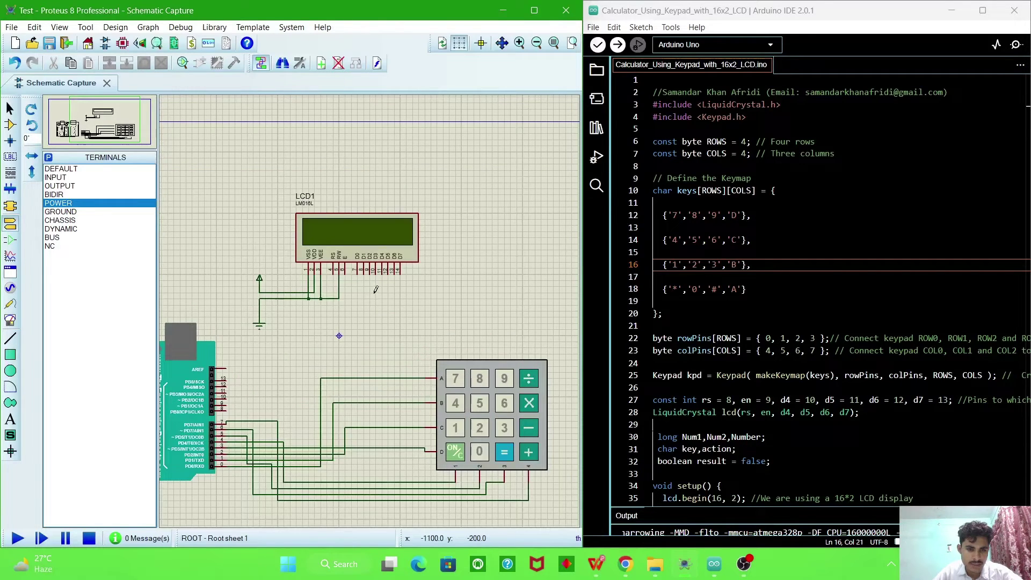
click(339, 298)
click(339, 268)
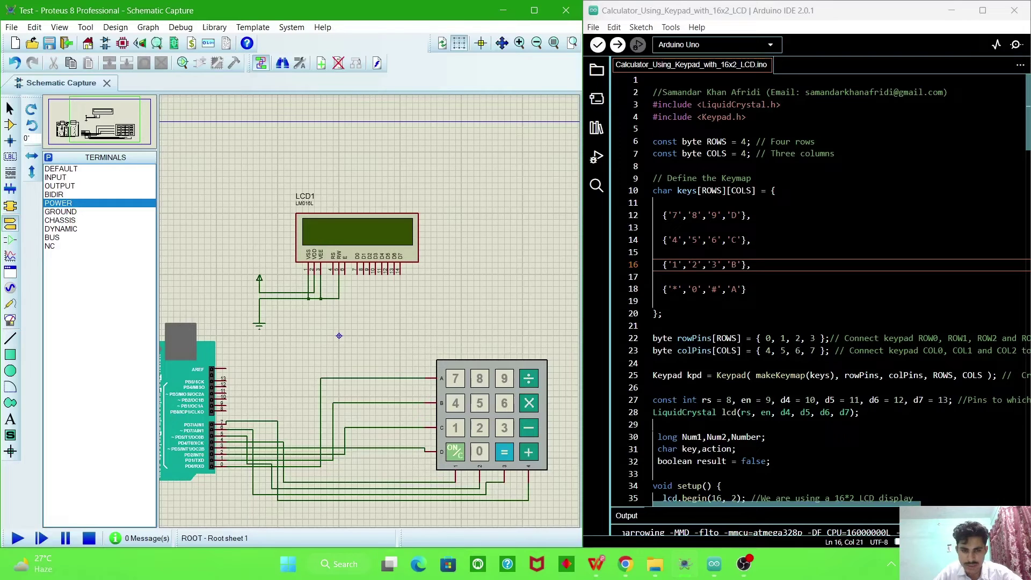
click(333, 271)
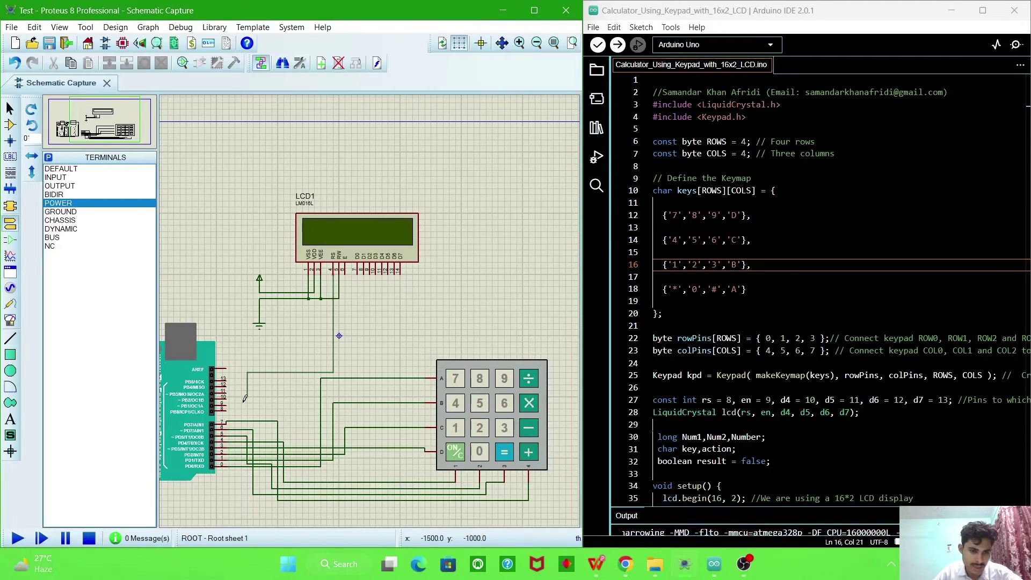
click(259, 373)
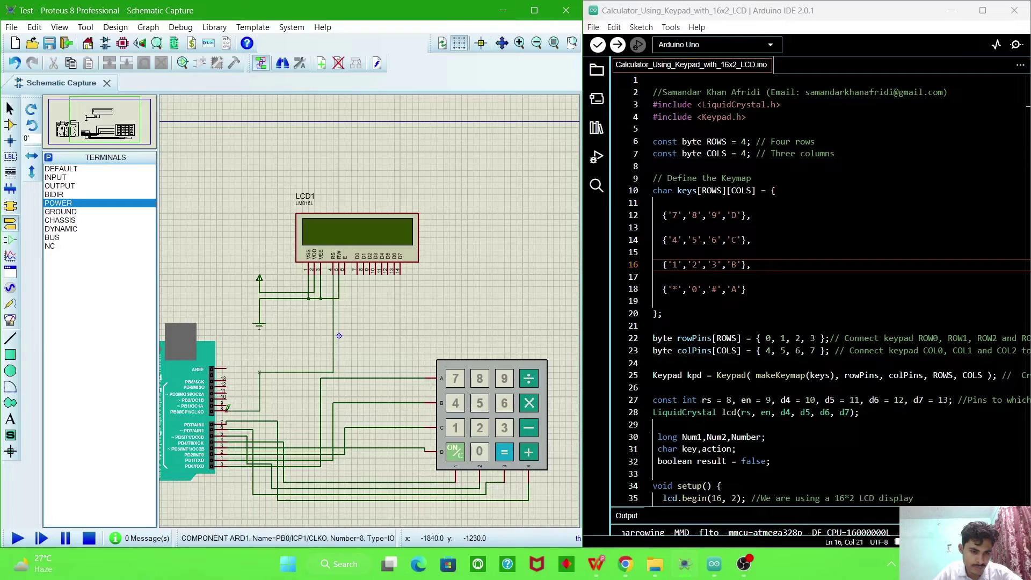
click(227, 409)
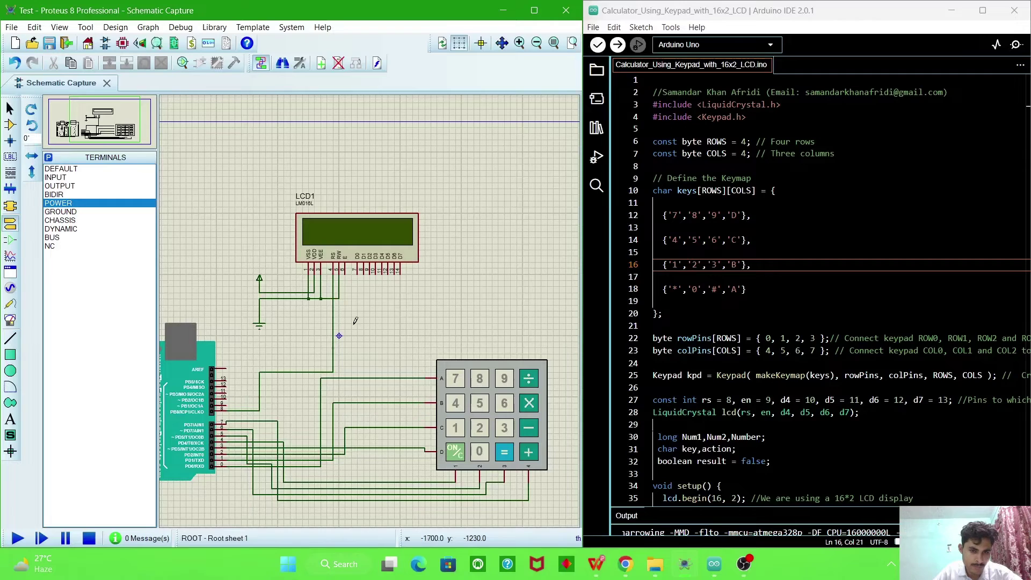
click(345, 273)
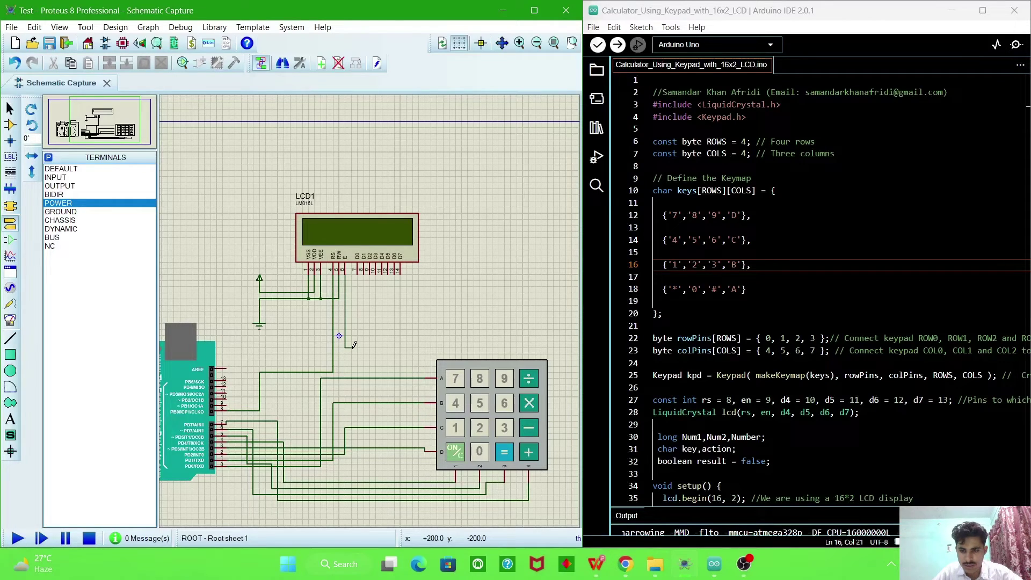
click(228, 402)
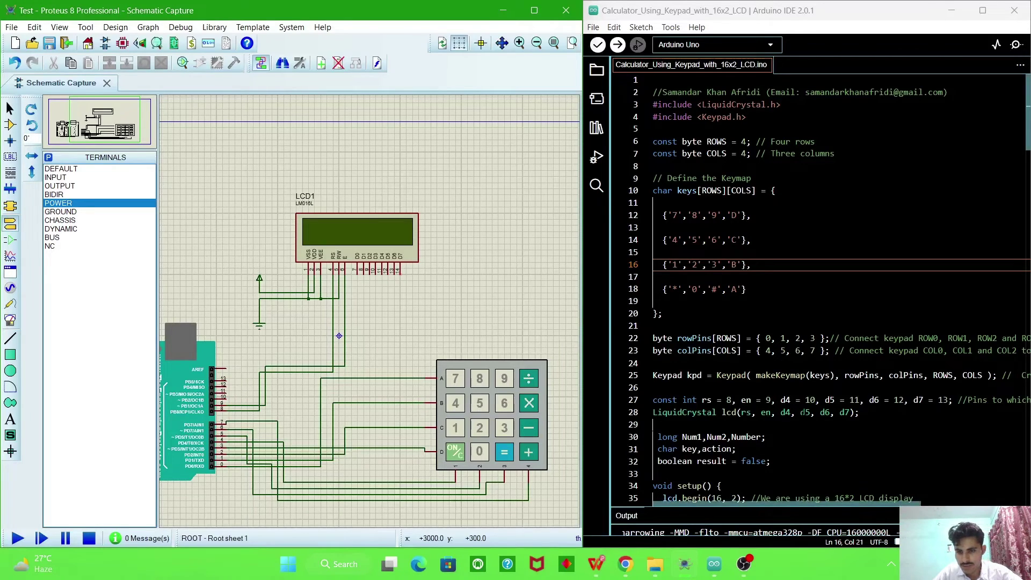
- Wire LCD data pins D4–D7 to the Arduino's remaining digital pins and tidy the last wire
scroll(828, 290, down, 1)
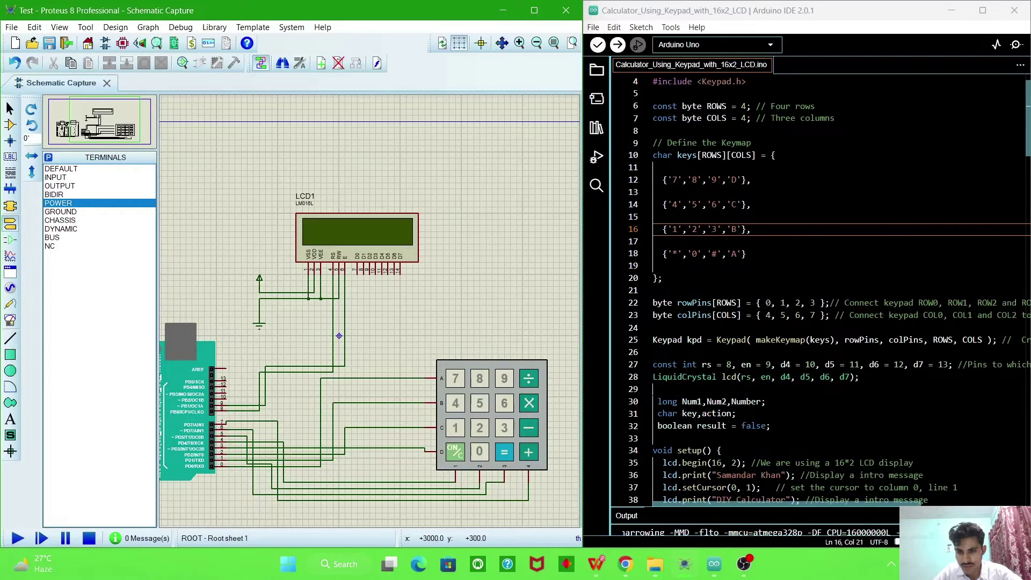
click(382, 272)
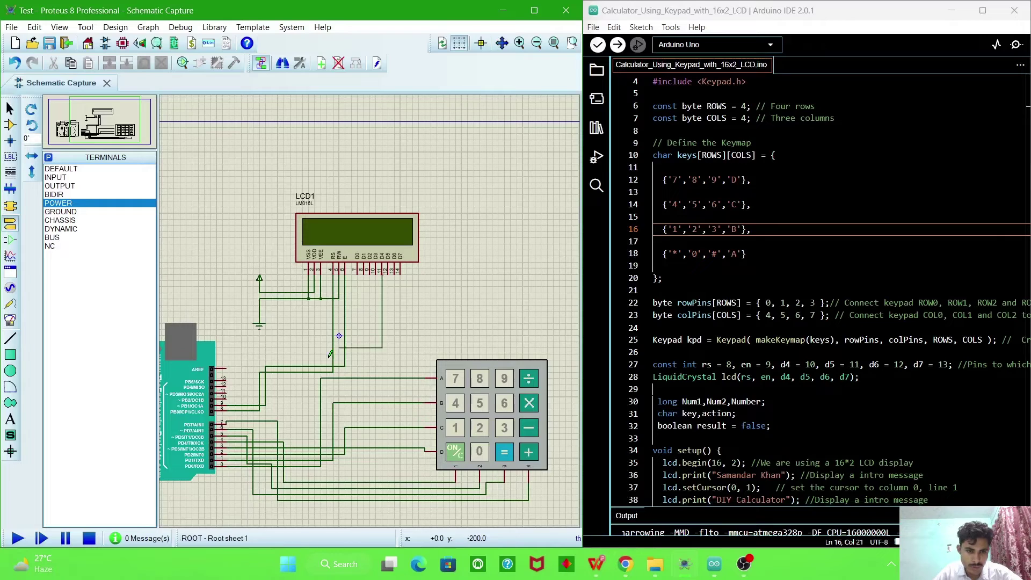
click(227, 397)
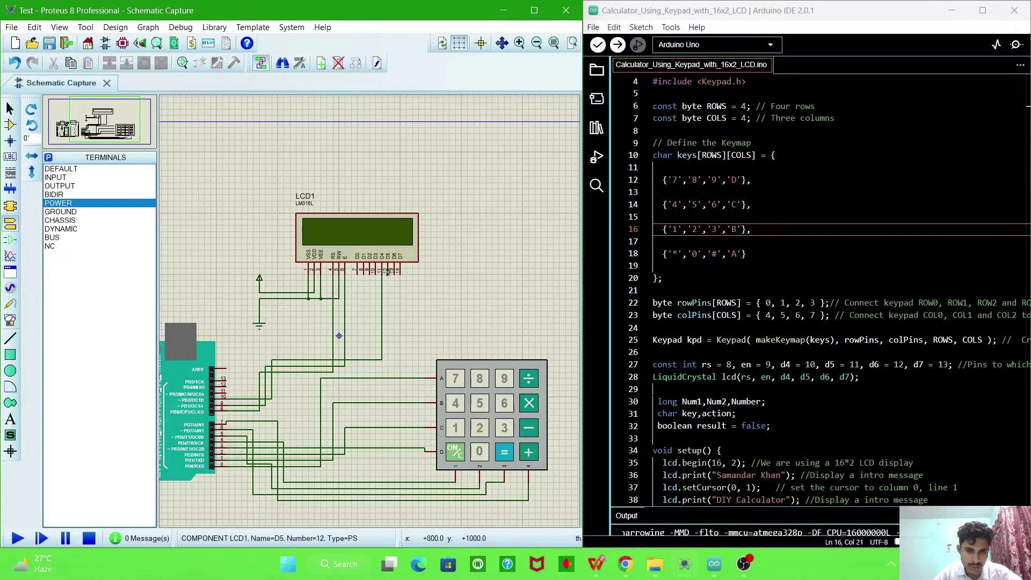
click(389, 271)
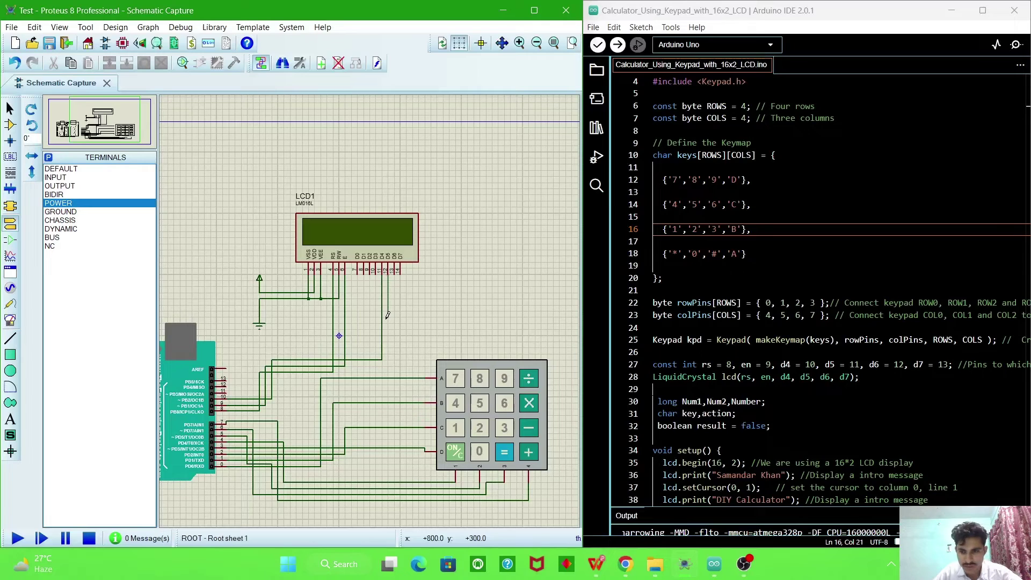
click(228, 391)
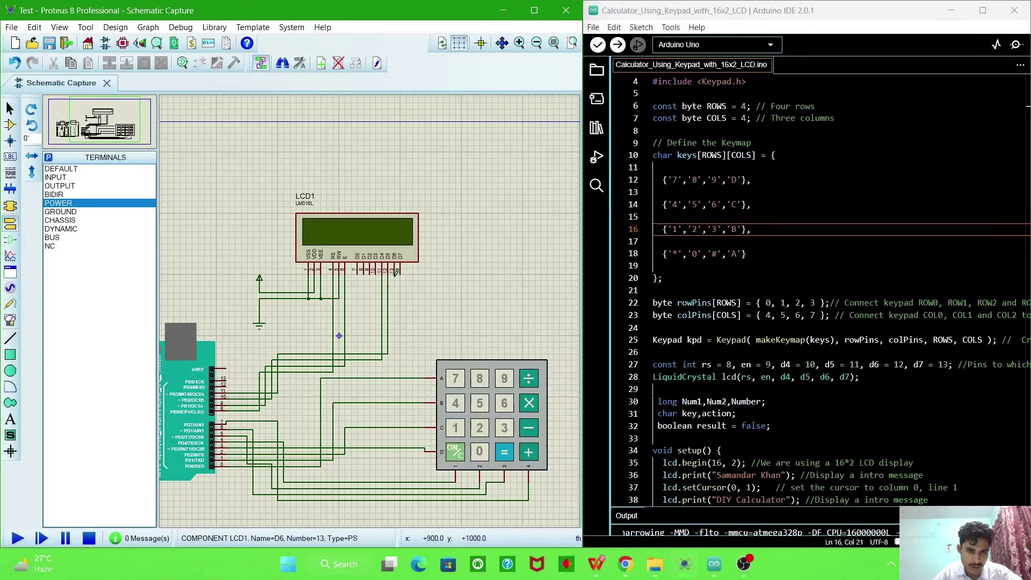
click(395, 271)
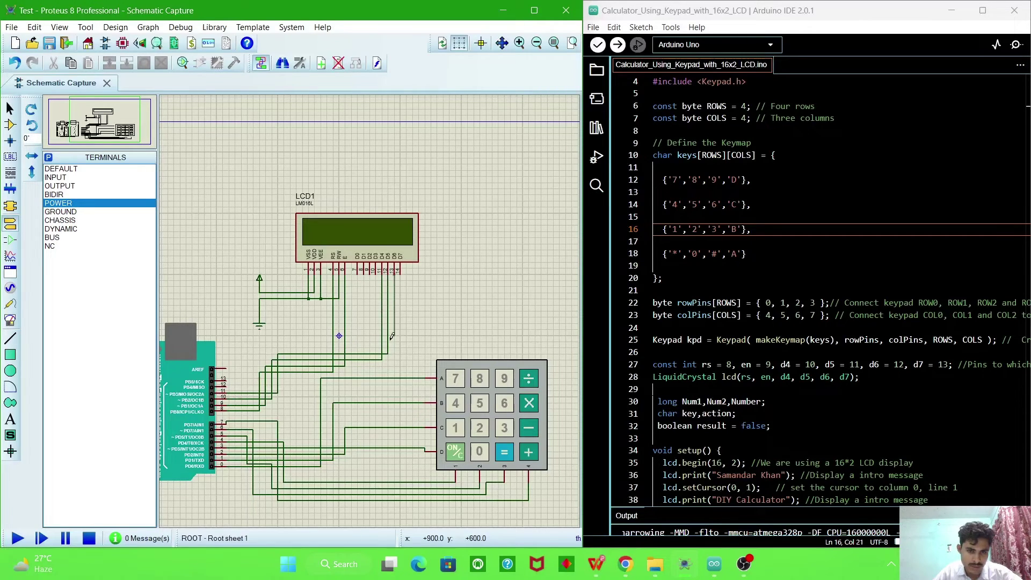
click(227, 397)
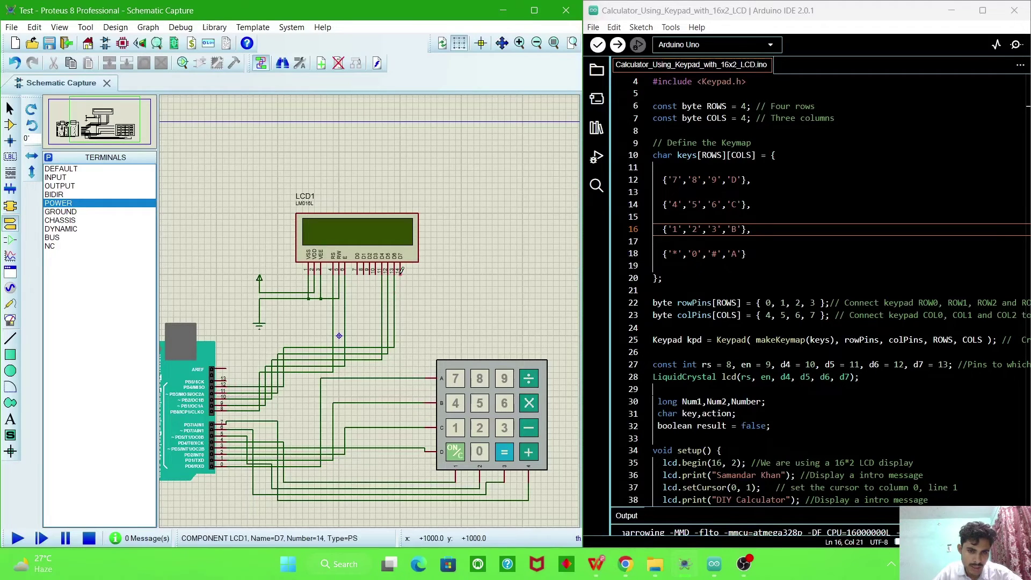
click(399, 271)
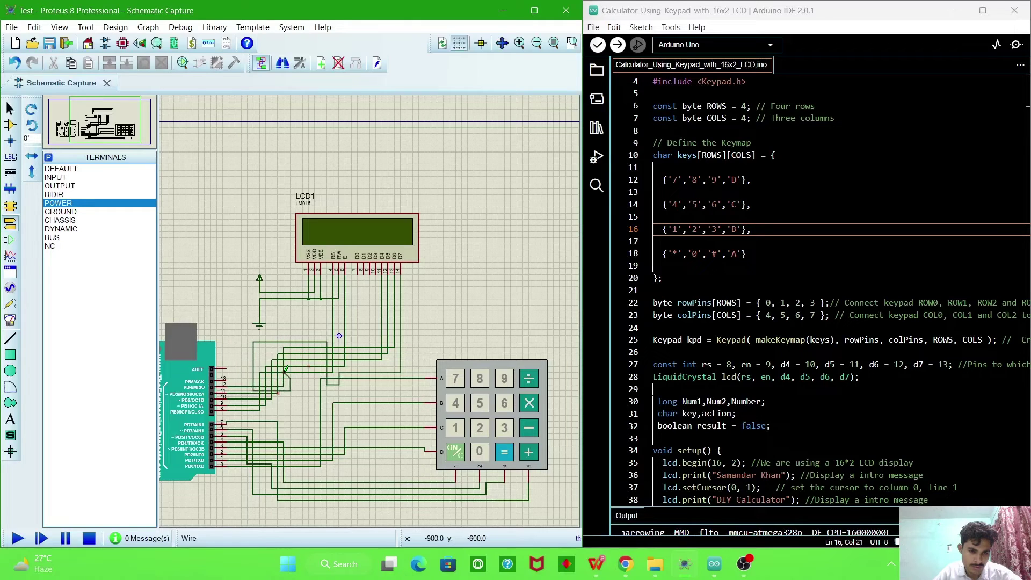
click(231, 382)
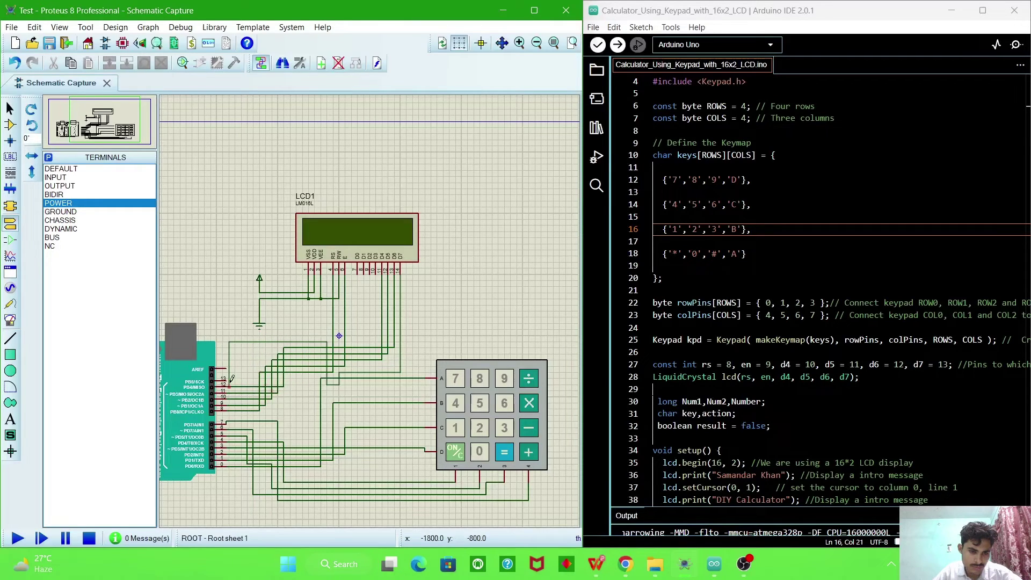
mouse_move(232, 378)
mouse_down()
mouse_move(245, 378)
mouse_move(237, 379)
mouse_up()
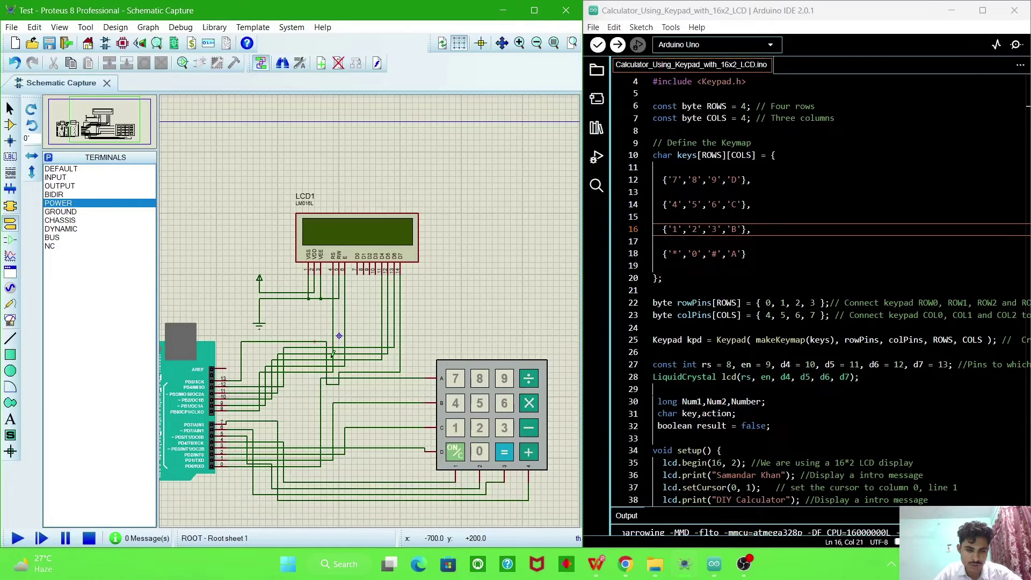
scroll(333, 354, down, 1)
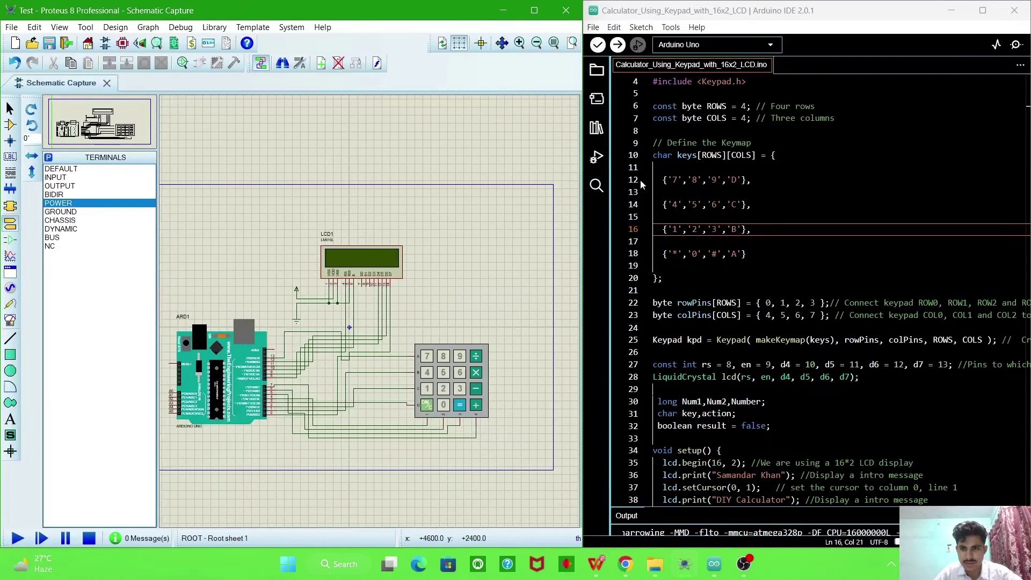
- Maximise Proteus, then bring the Arduino IDE calculator sketch forward and maximise it
click(536, 12)
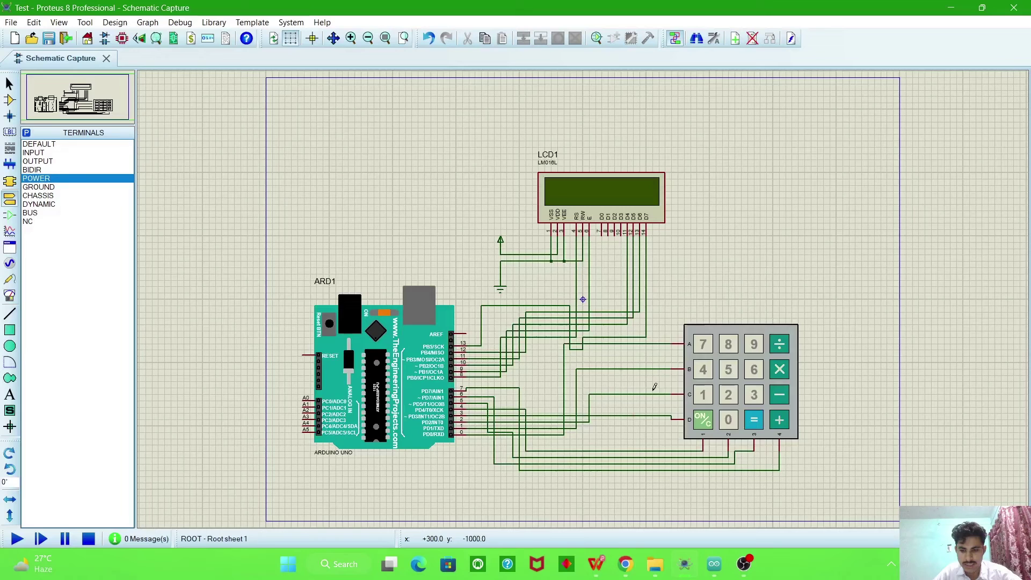
click(714, 569)
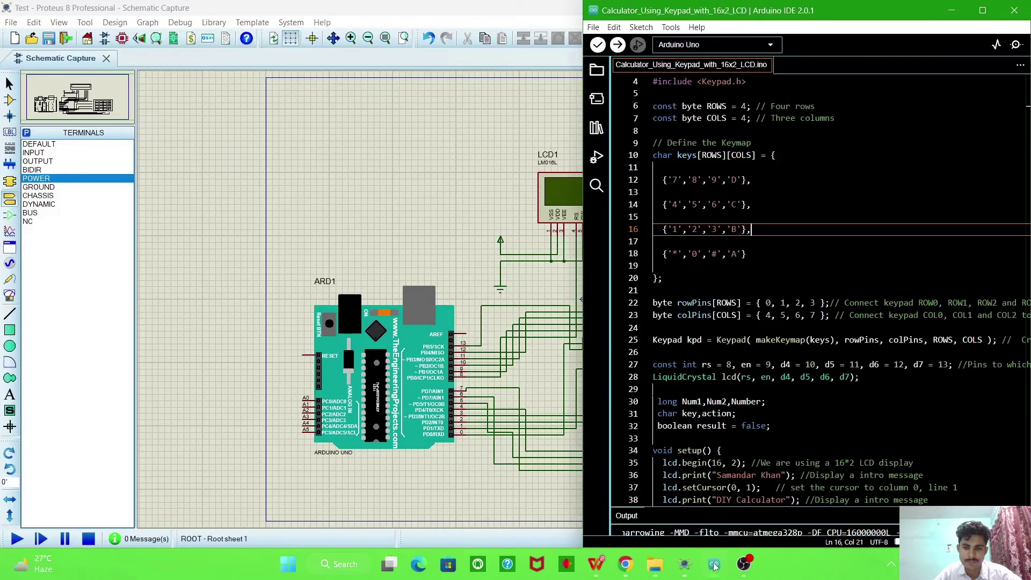
click(992, 12)
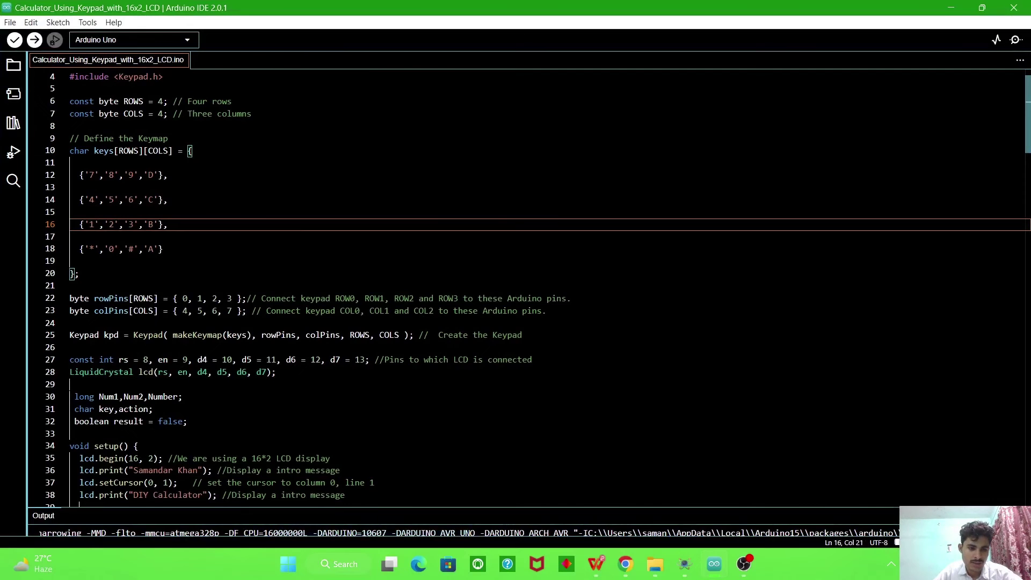
- Verify the calculator sketch and enlarge the Output panel to read the build log
click(14, 39)
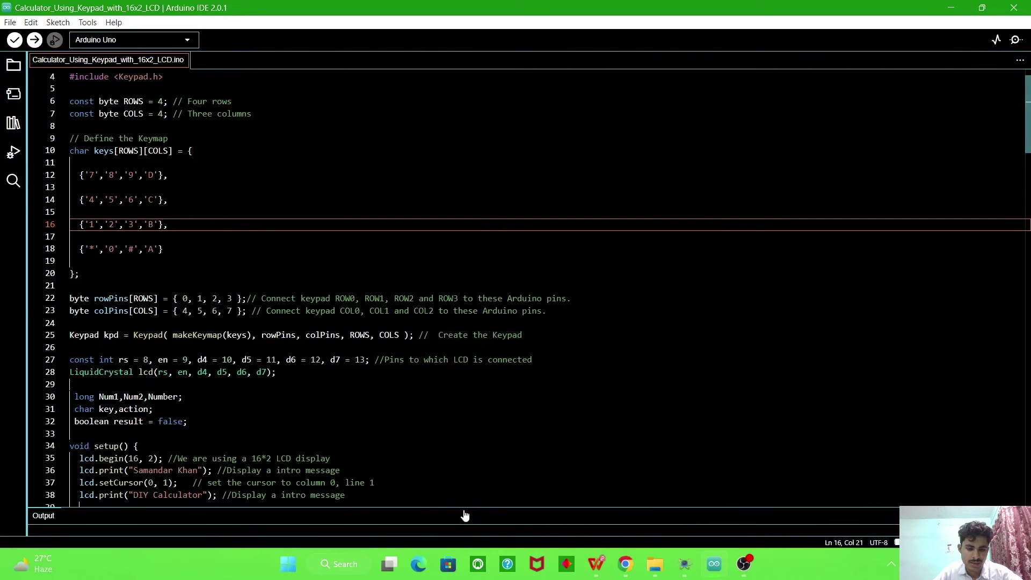
drag(465, 507, 456, 310)
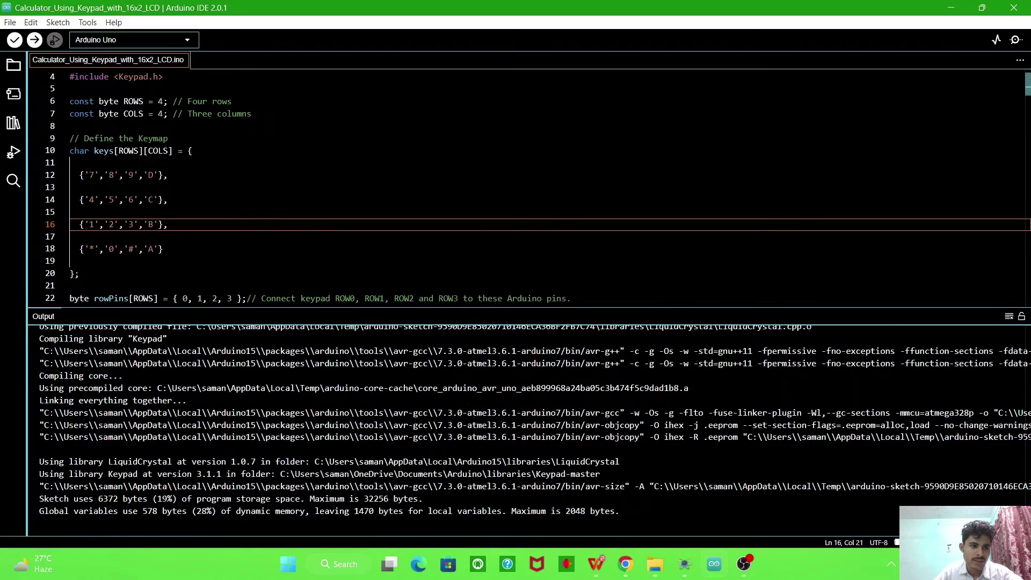
- Enable verbose compile output in Preferences and select the compiled .hex file path in the log
click(10, 22)
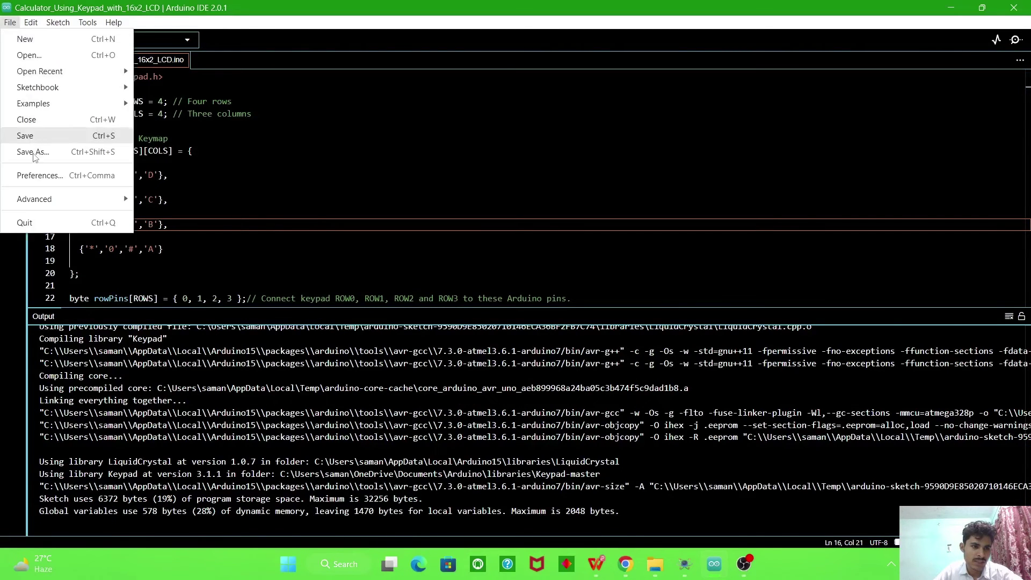
click(39, 177)
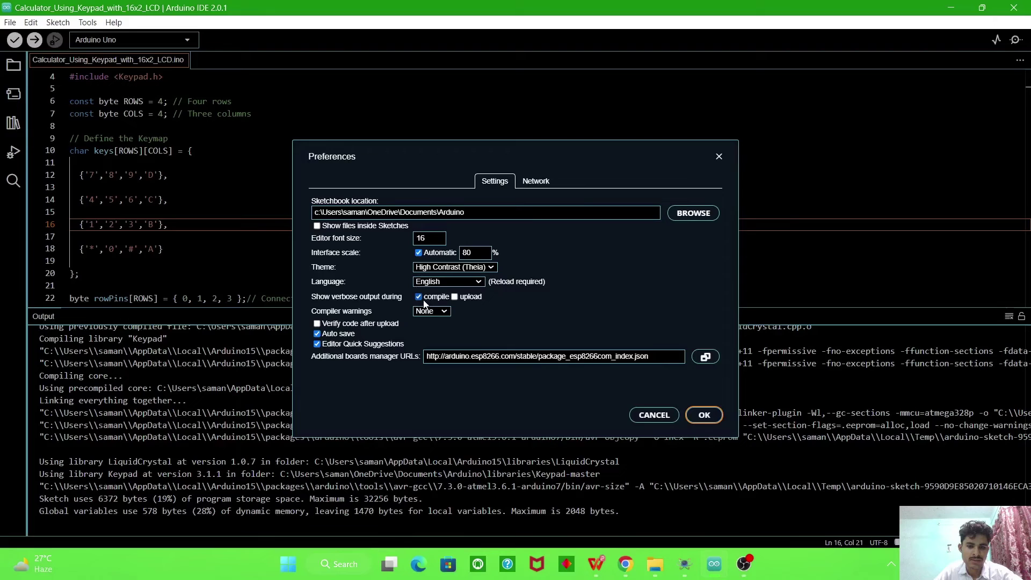
click(705, 415)
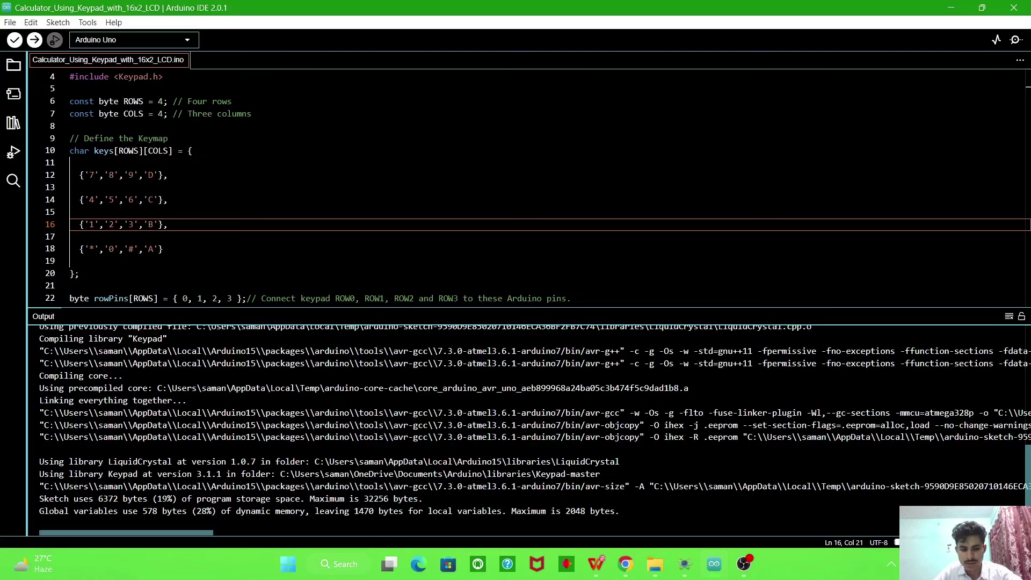
drag(204, 534, 426, 537)
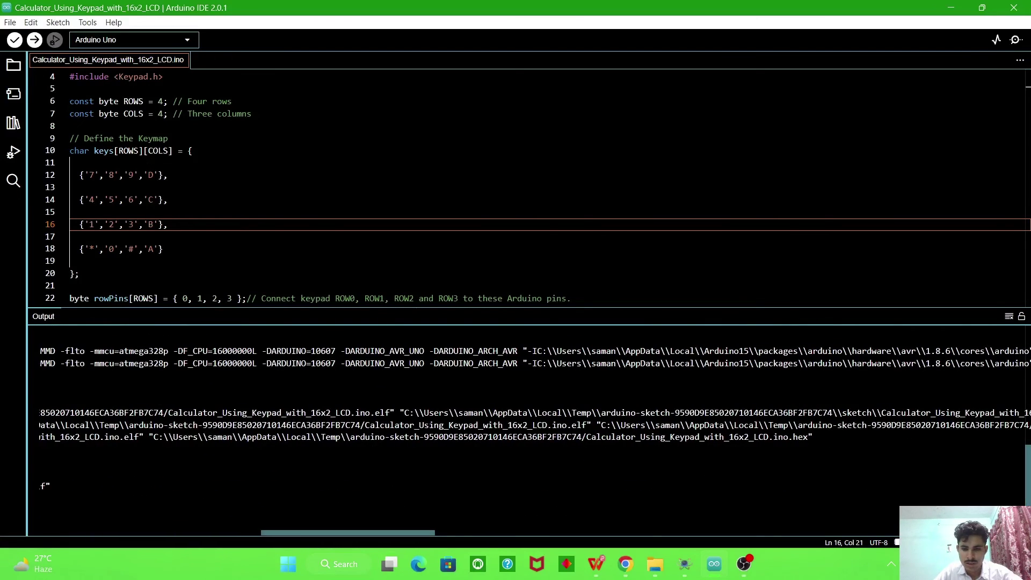
drag(810, 437, 154, 437)
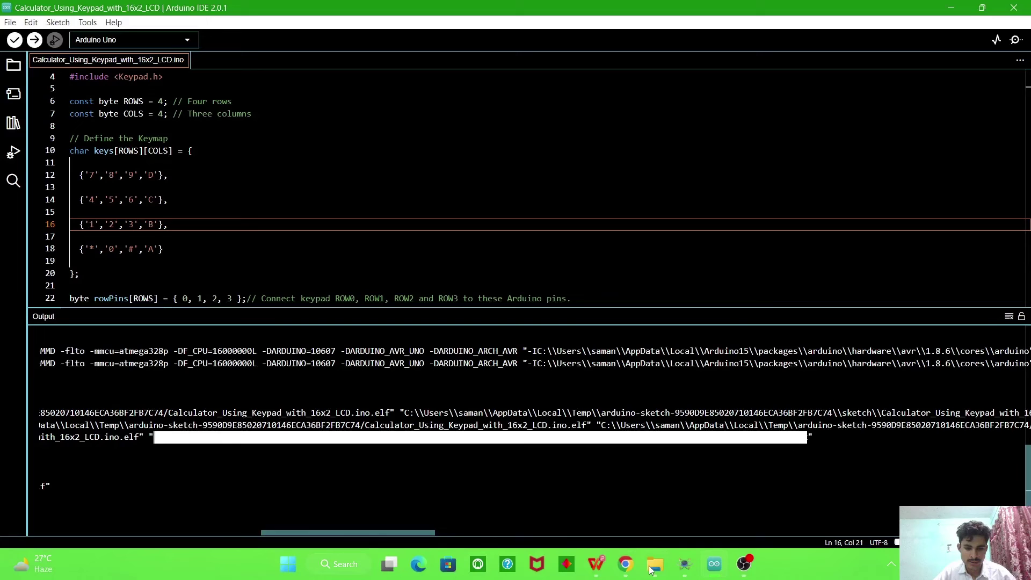
- Assign Calculator_Using_Keypad_with_16x2_LCD.ino.hex as the Arduino Uno's (ARD1) program file
click(685, 564)
click(411, 364)
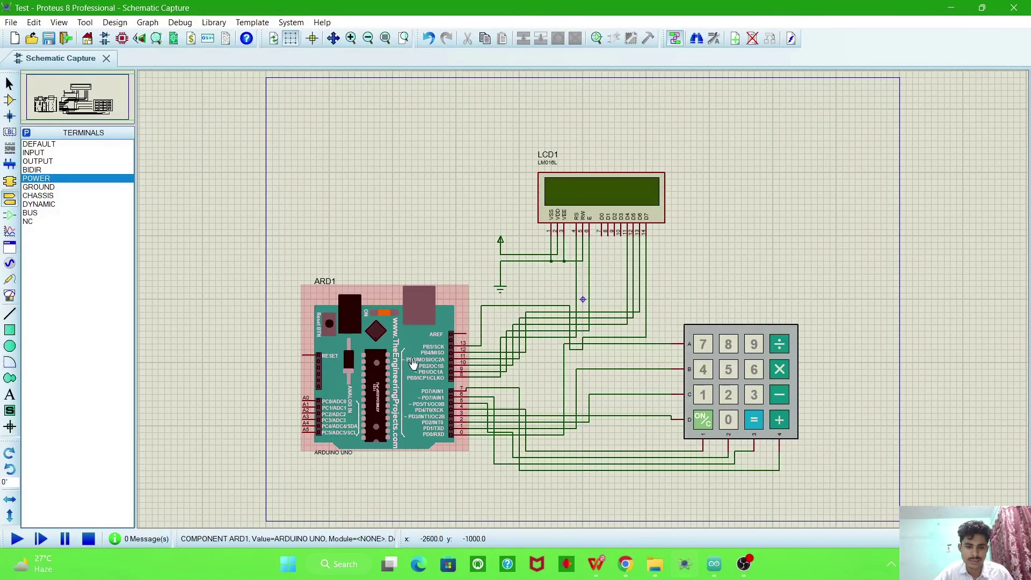
double_click(411, 364)
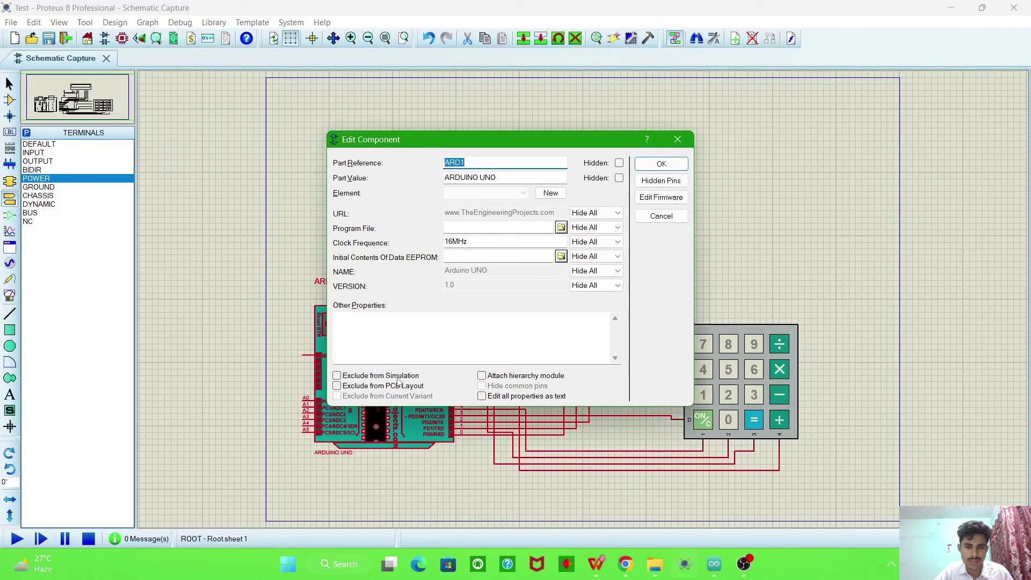
click(473, 228)
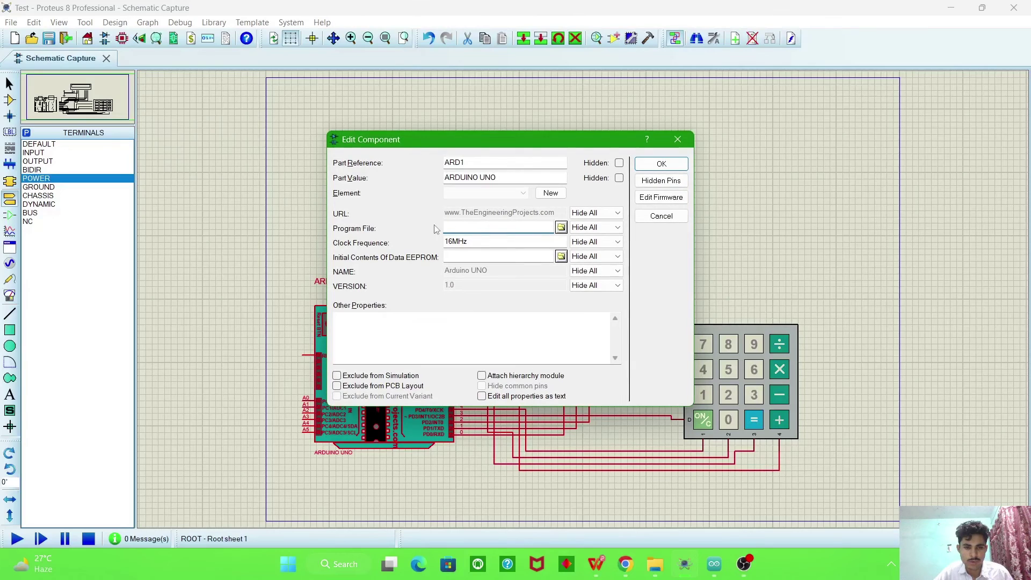
key(ctrl+v)
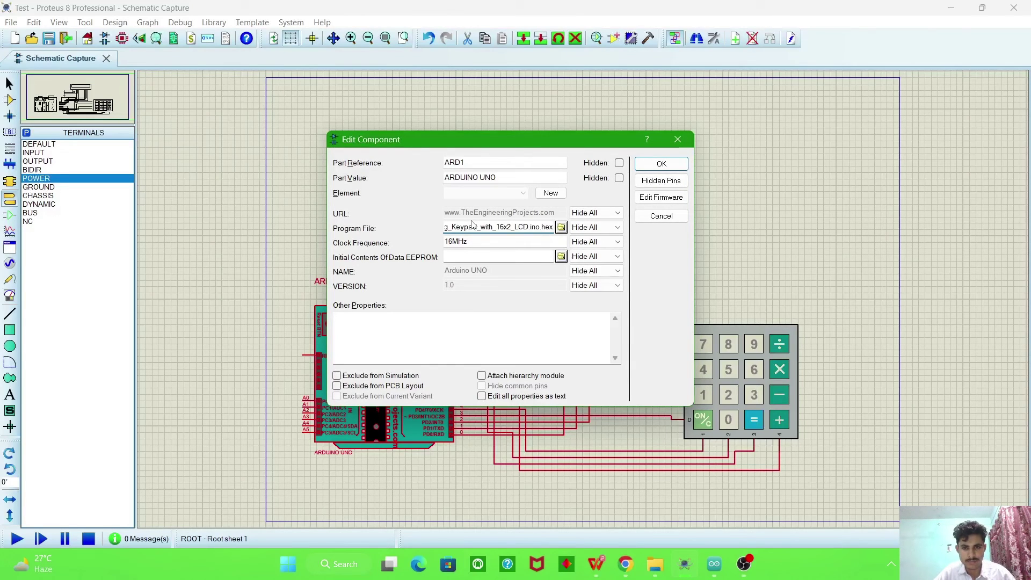
click(661, 164)
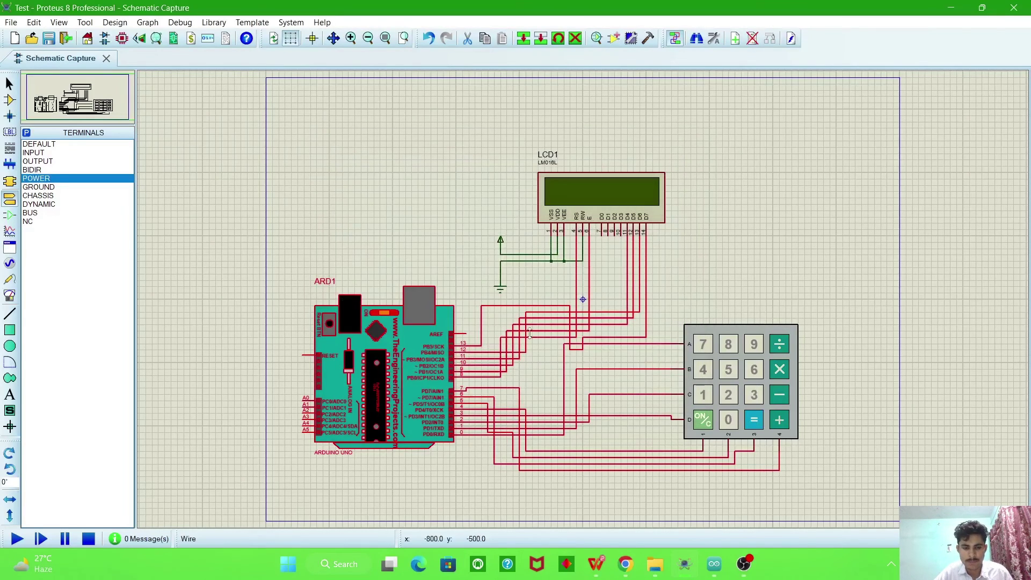
- Start the simulation and compute 15*2 on the keypad, showing 30 on the LCD
click(370, 250)
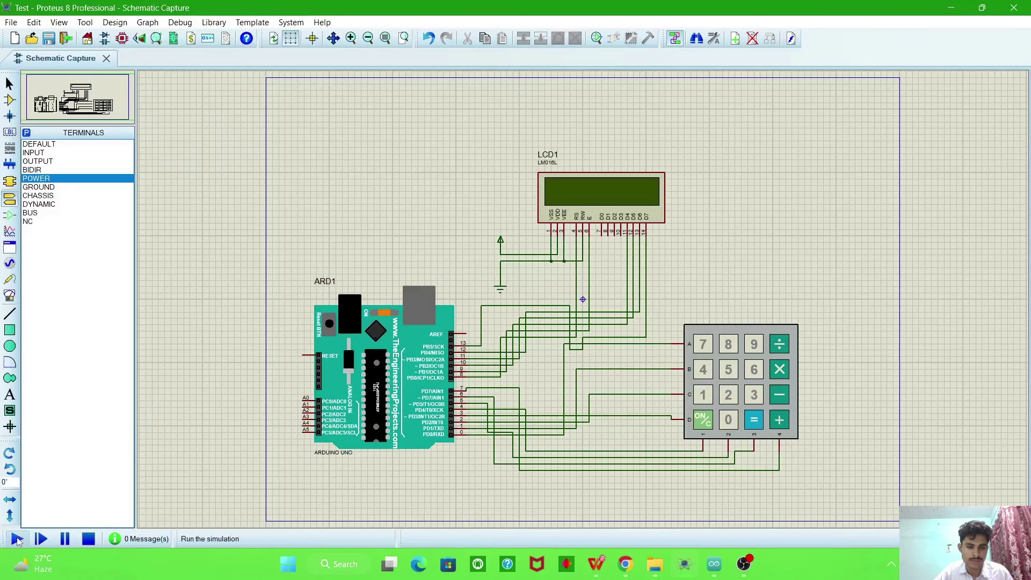
click(16, 540)
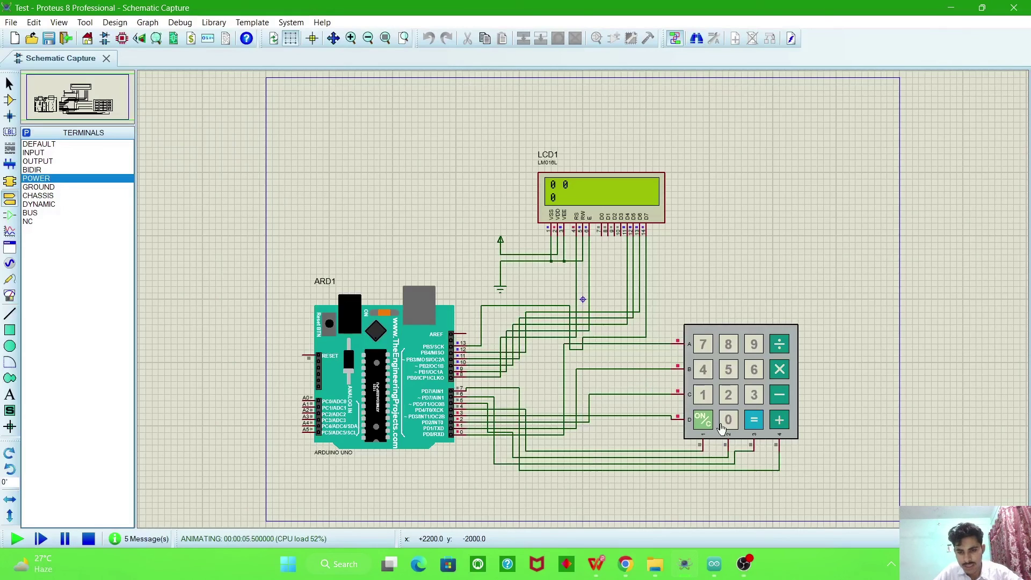
click(704, 397)
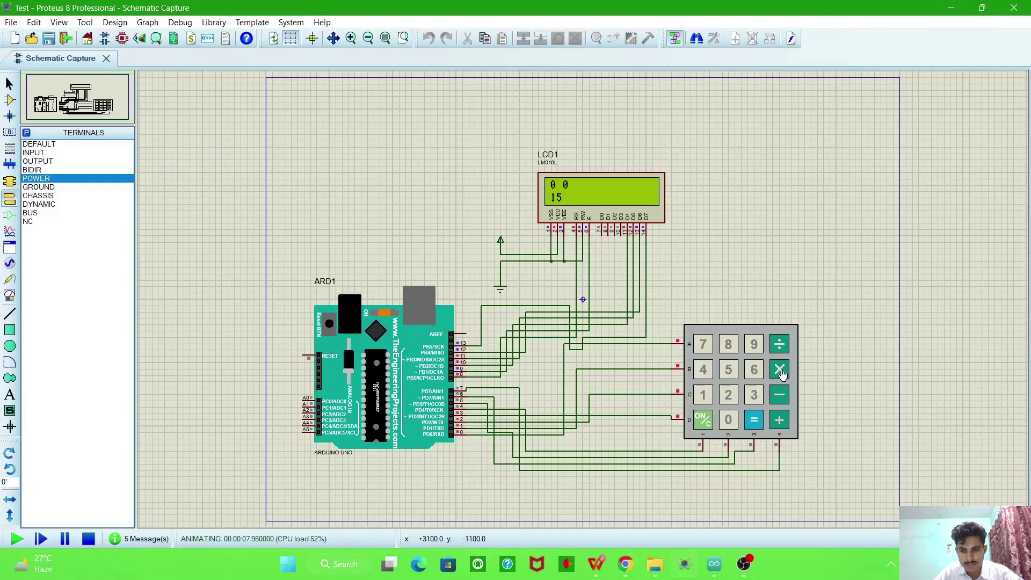
click(729, 397)
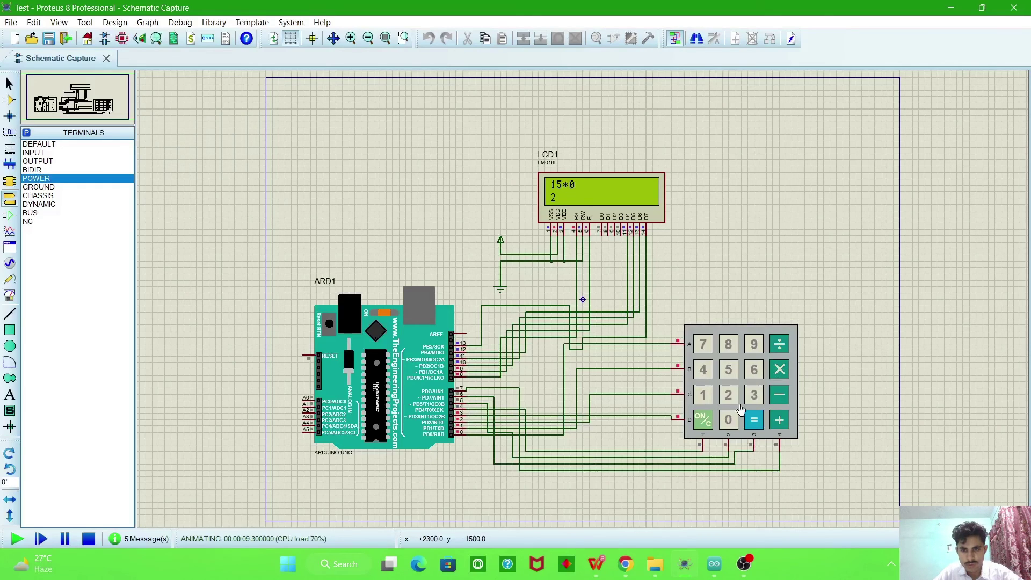
click(755, 423)
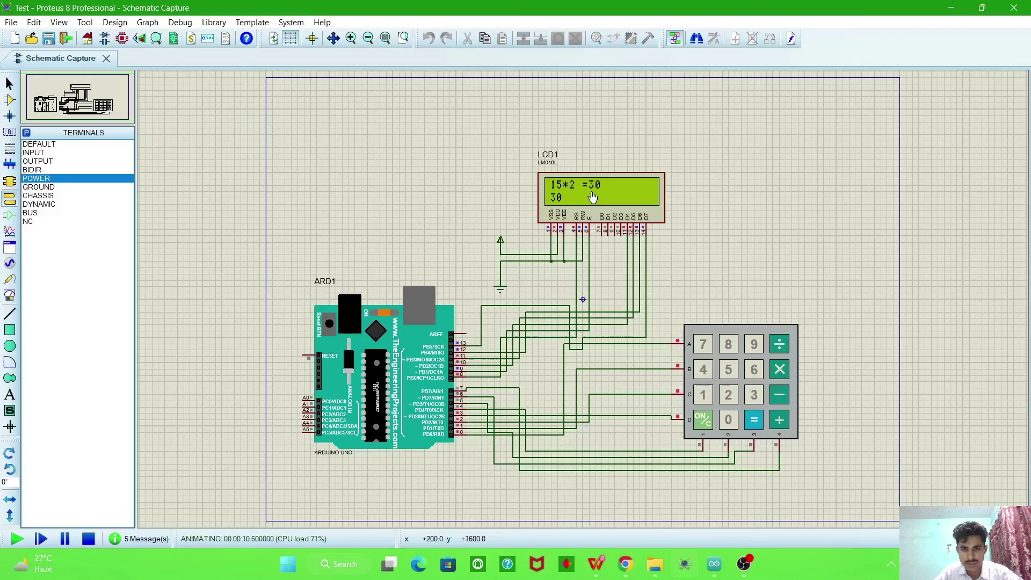
- Clear with ON/C, then enter 1000-100= so the LCD shows 900
click(705, 423)
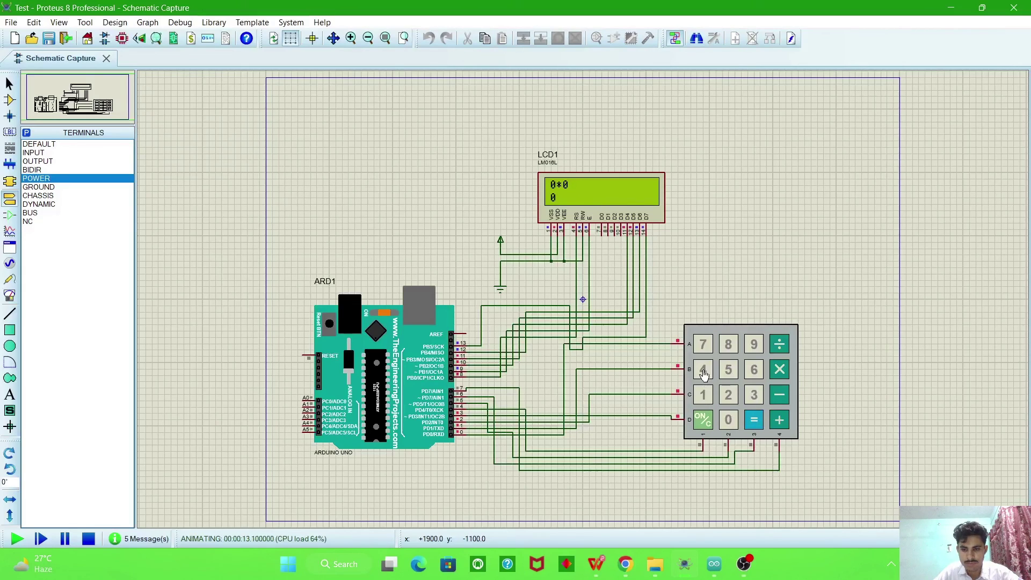
click(704, 396)
click(727, 423)
click(729, 424)
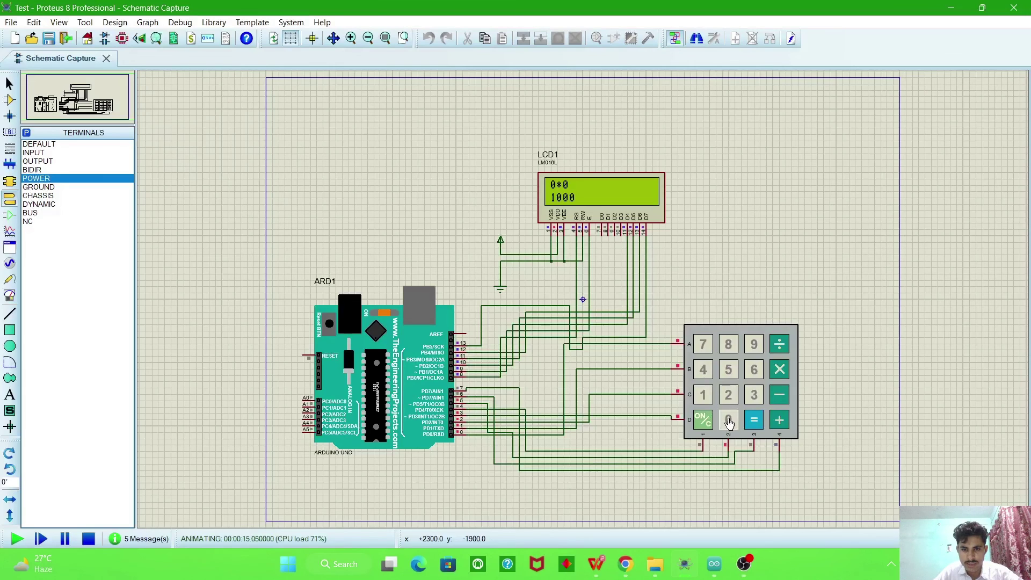
click(781, 401)
click(703, 396)
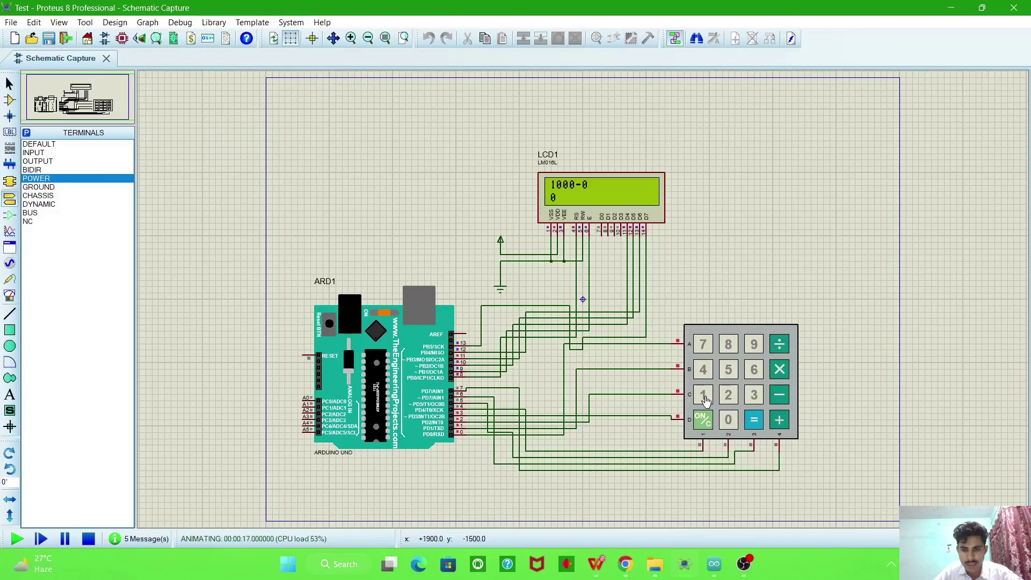
click(729, 424)
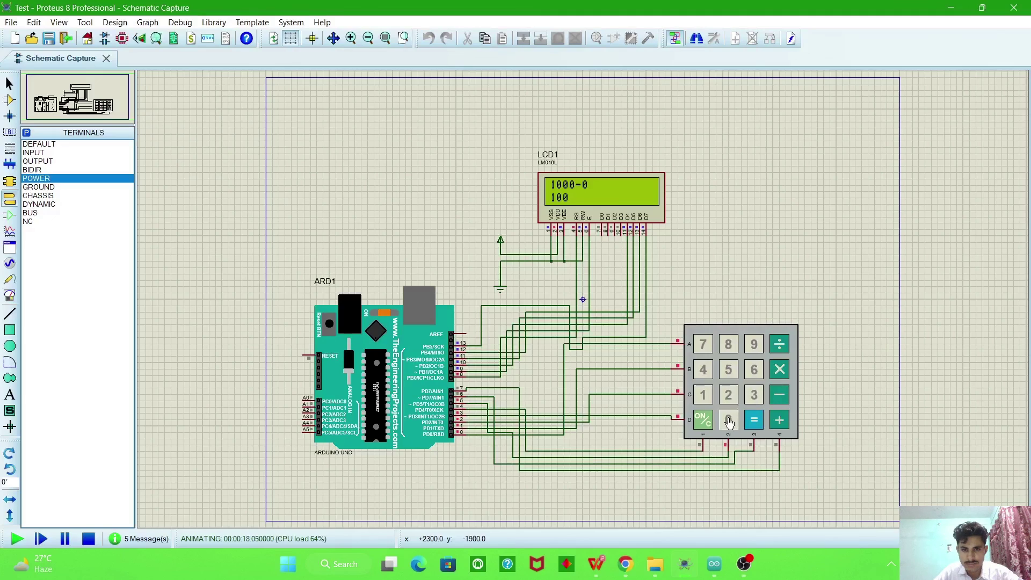
click(756, 422)
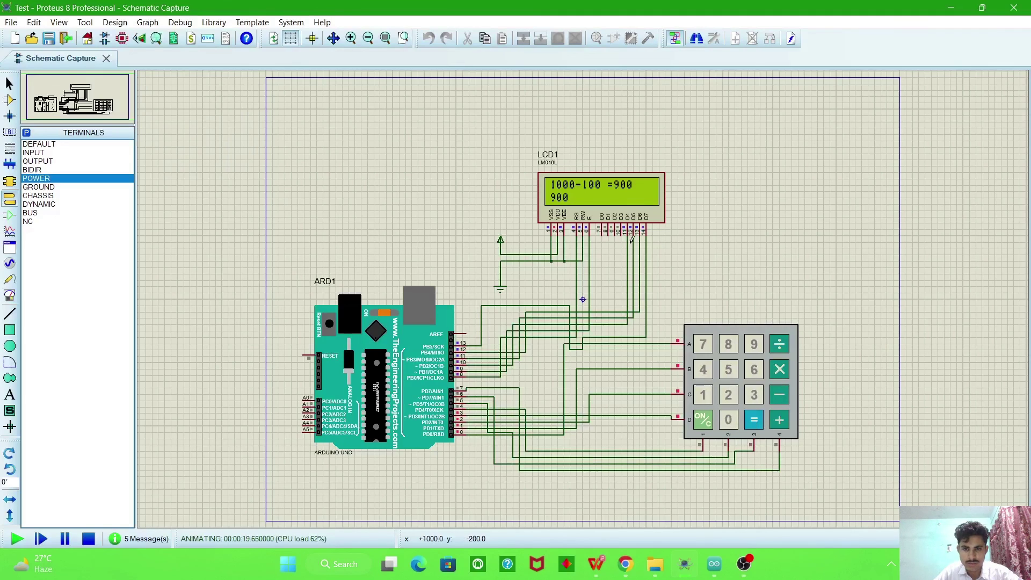